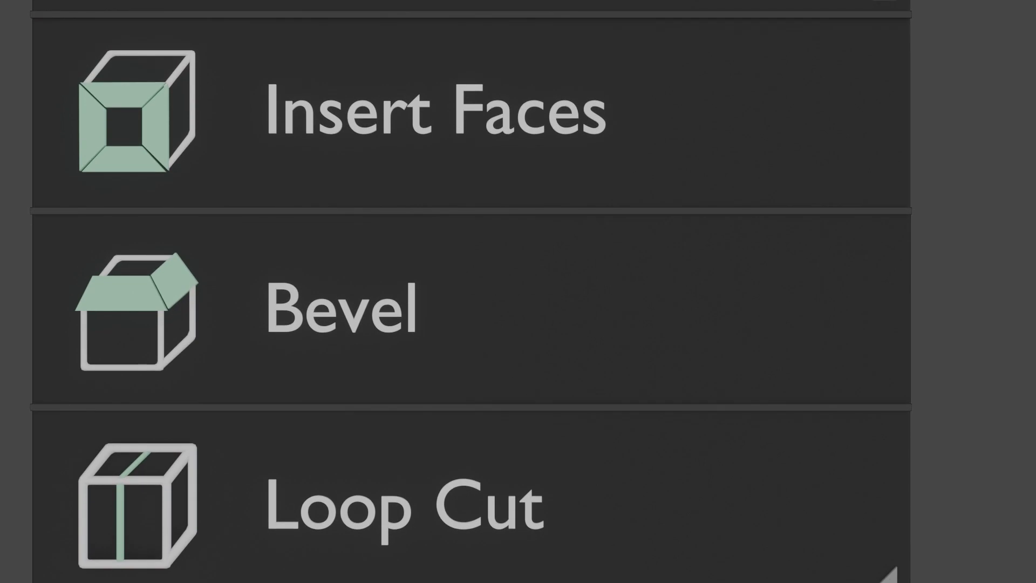
# - Select the cube and switch it from Object Mode into Edit Mode
pyautogui.click(667, 283)
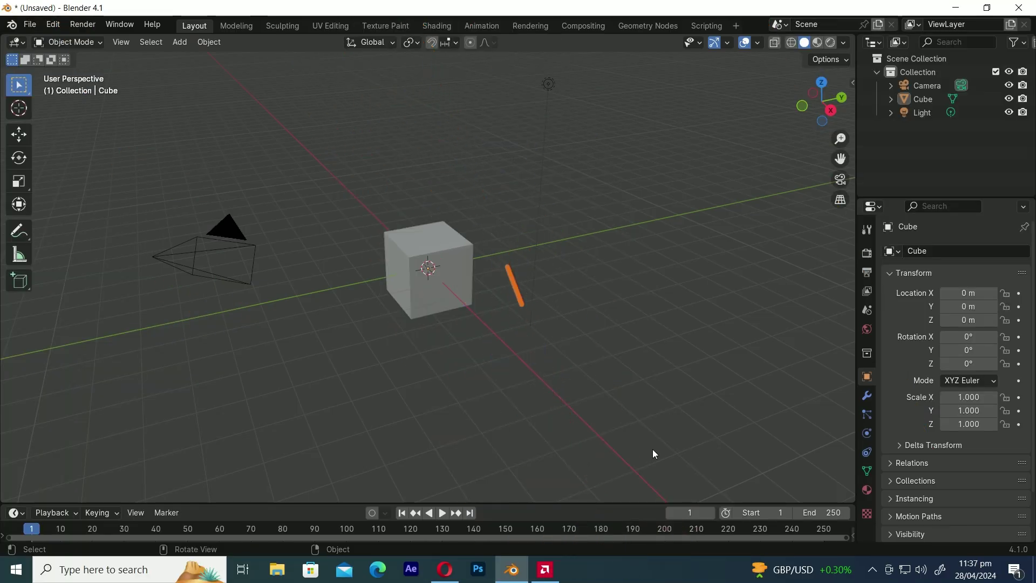
pyautogui.click(452, 260)
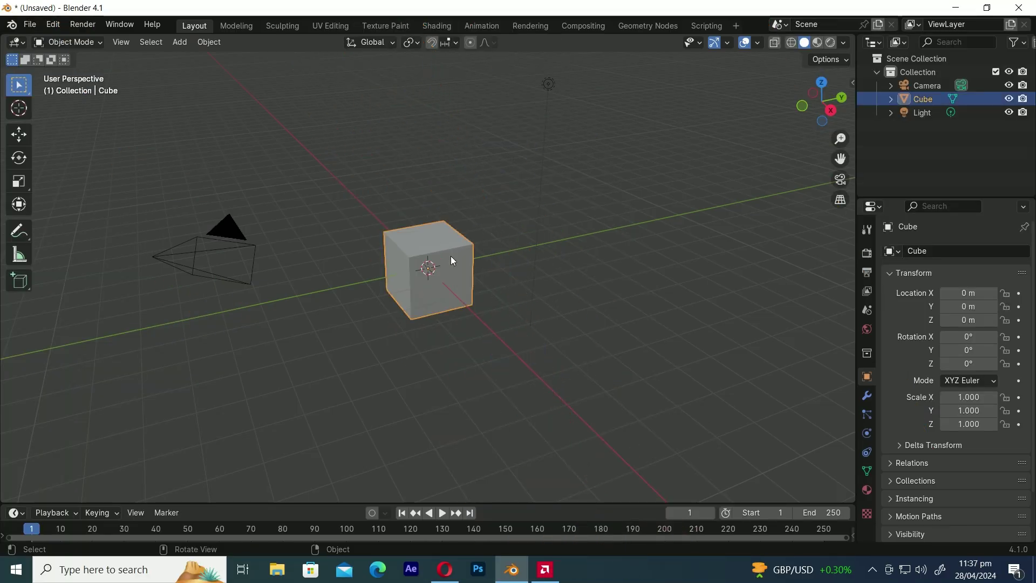
pyautogui.click(84, 47)
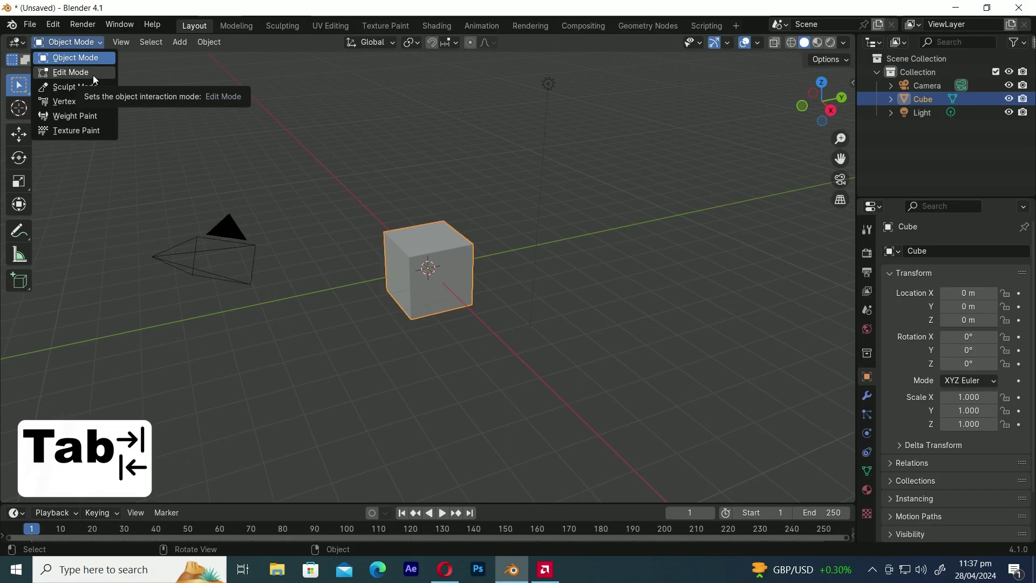
pyautogui.click(93, 76)
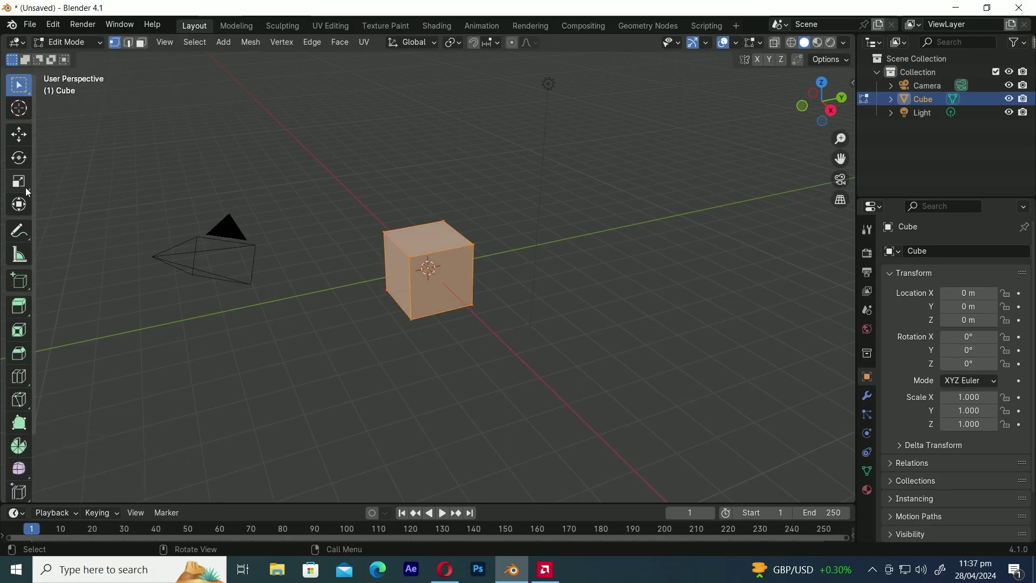
# - Widen the tool shelf so every tool's name is shown
pyautogui.scroll(-3, 25, 187)
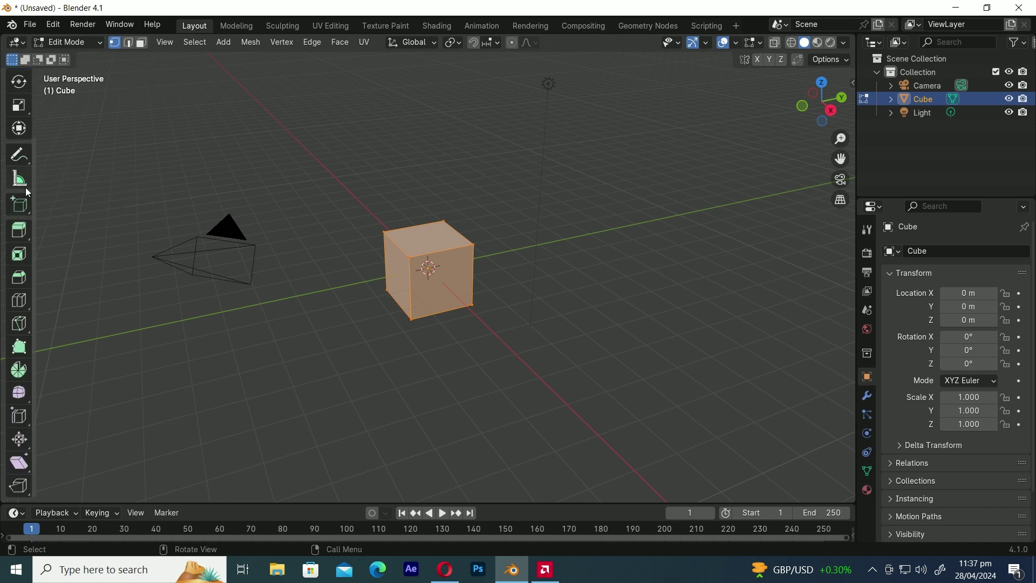
pyautogui.moveTo(33, 227); pyautogui.dragTo(101, 234)
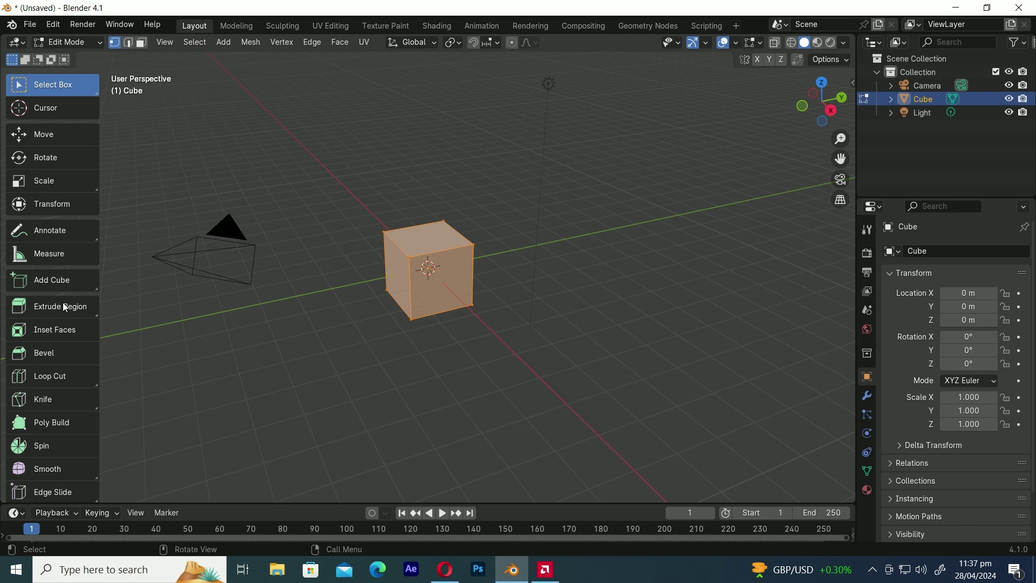
pyautogui.scroll(-3, 60, 308)
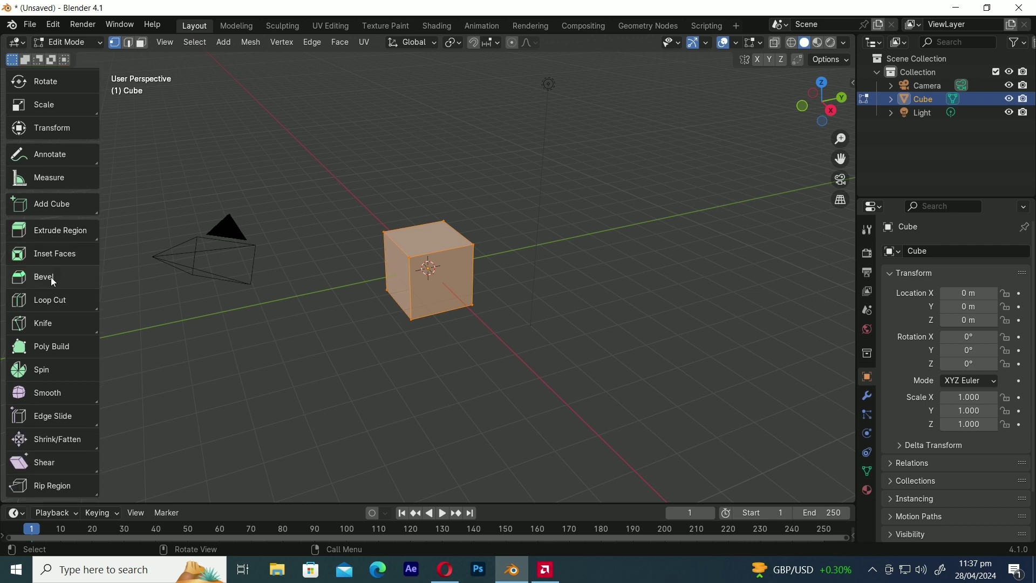
# - Bevel the cube's top front edge with the Bevel tool in Edge select mode
pyautogui.click(51, 277)
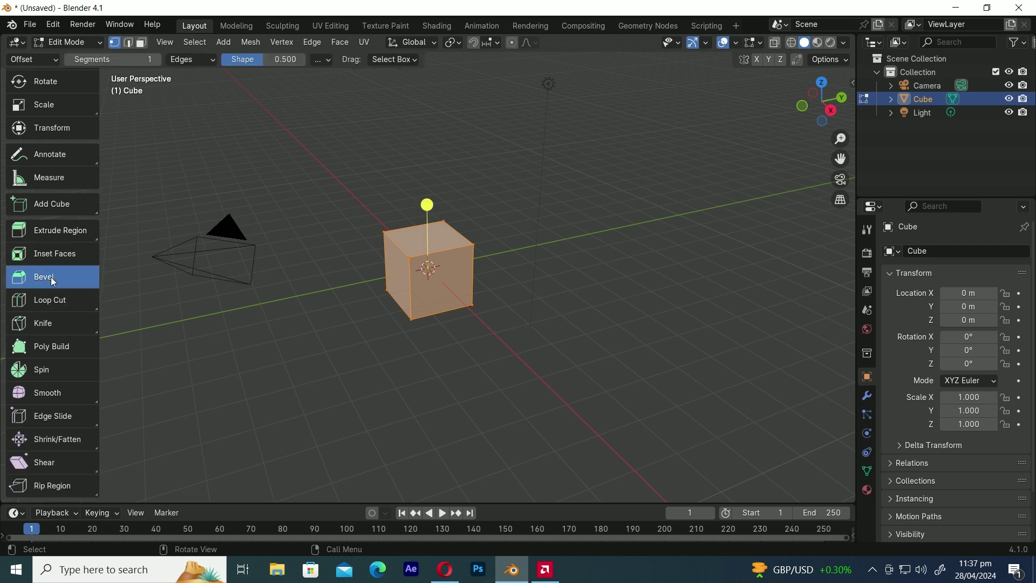
pyautogui.click(128, 42)
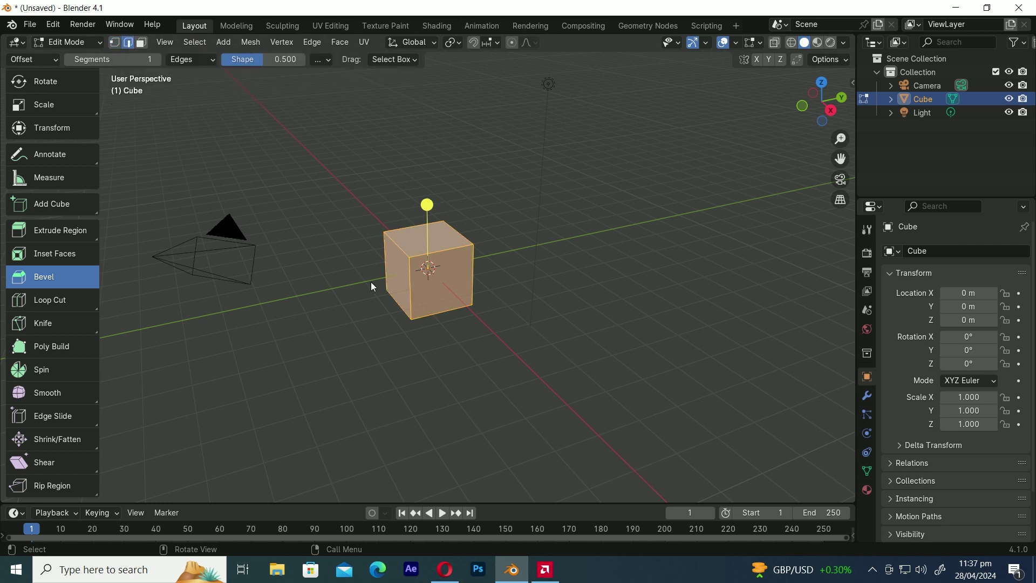
pyautogui.click(443, 248)
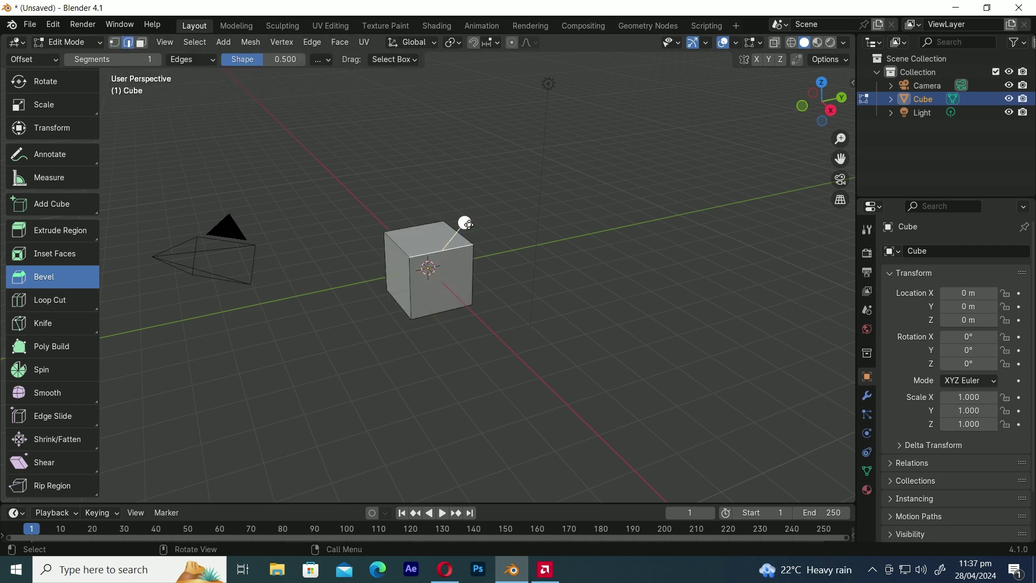
pyautogui.moveTo(468, 223); pyautogui.dragTo(527, 230)
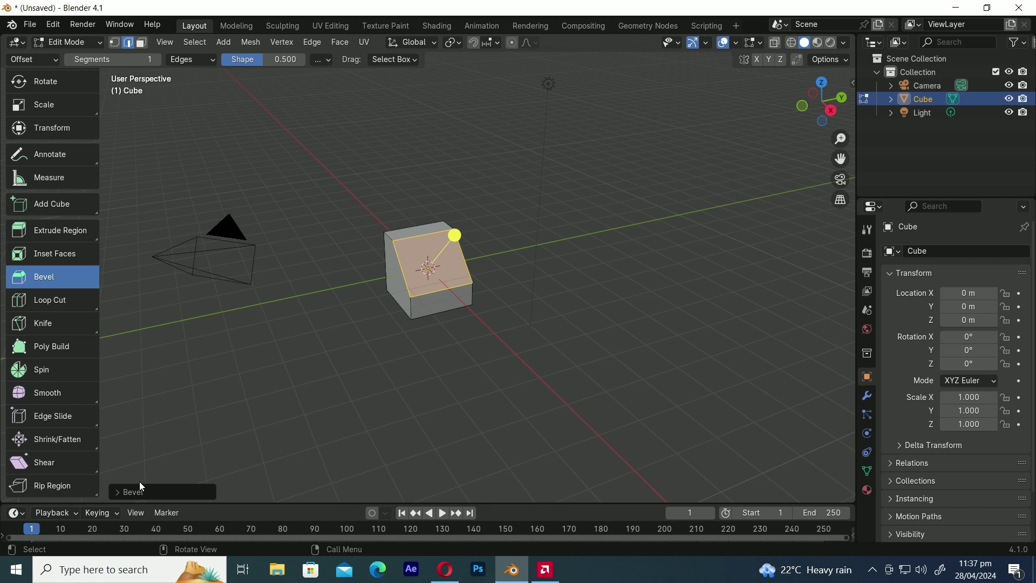
pyautogui.click(118, 492)
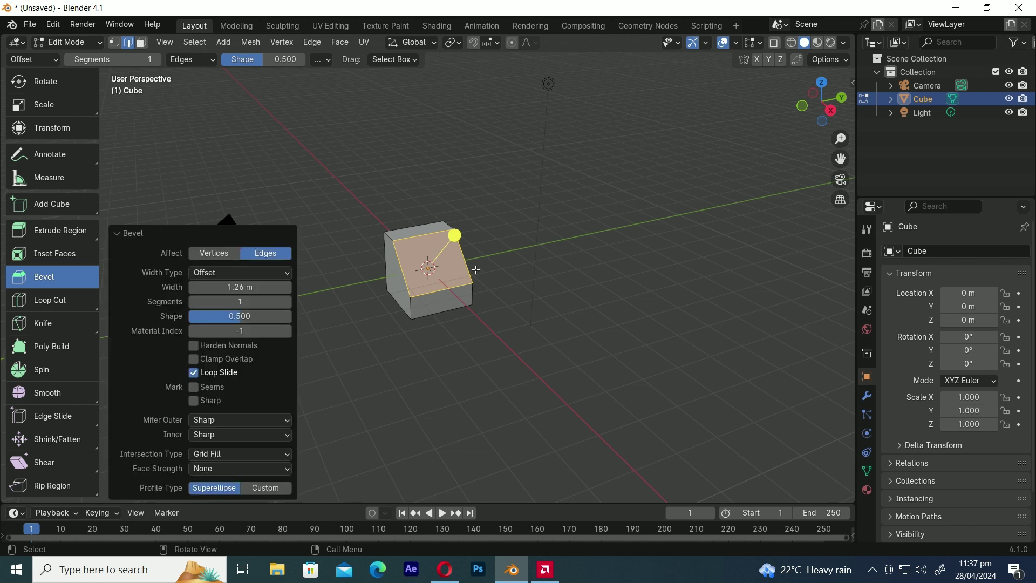
pyautogui.scroll(4, 458, 286)
pyautogui.moveTo(459, 287); pyautogui.dragTo(511, 289, button='middle')
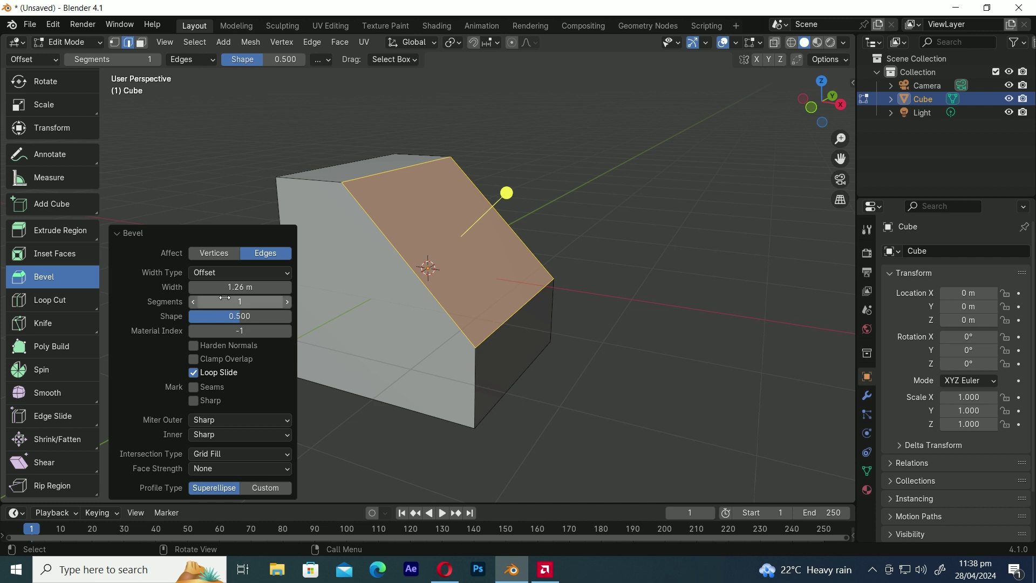
# - Set the bevel width to 1.18 m and raise it to 10 segments
pyautogui.moveTo(218, 289)
pyautogui.mouseDown()
pyautogui.moveTo(178, 287)
pyautogui.moveTo(233, 287)
pyautogui.moveTo(217, 288)
pyautogui.mouseUp()
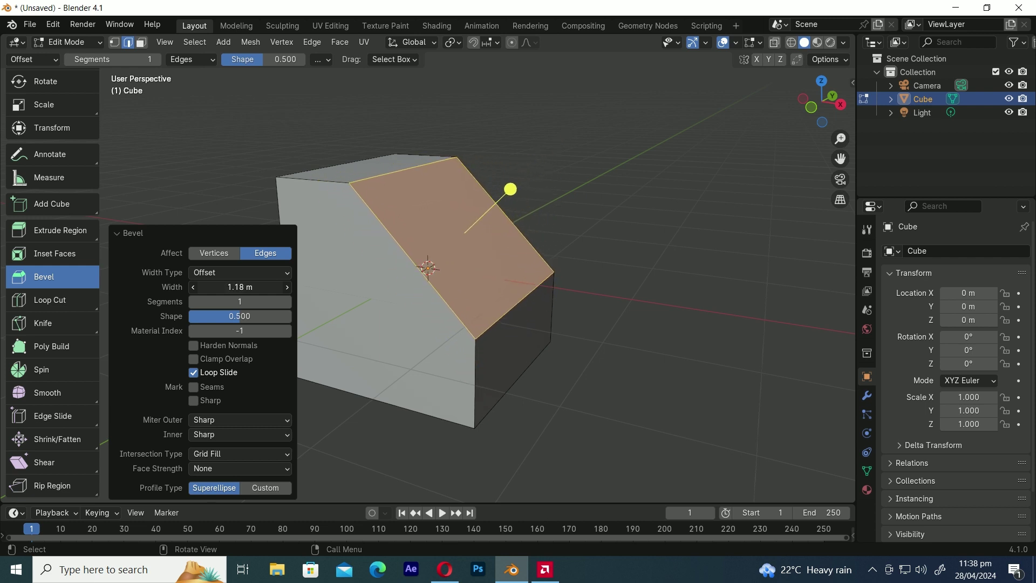
pyautogui.click(289, 303)
pyautogui.click(290, 302)
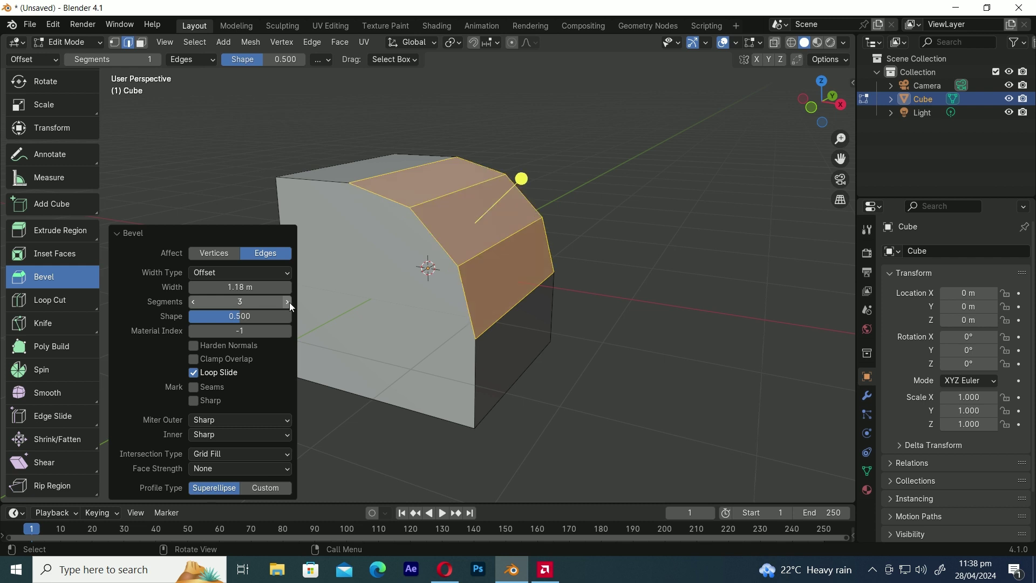
pyautogui.click(290, 302)
pyautogui.click(290, 302)
pyautogui.click(289, 302)
pyautogui.click(289, 302)
pyautogui.click(289, 302)
pyautogui.click(289, 302)
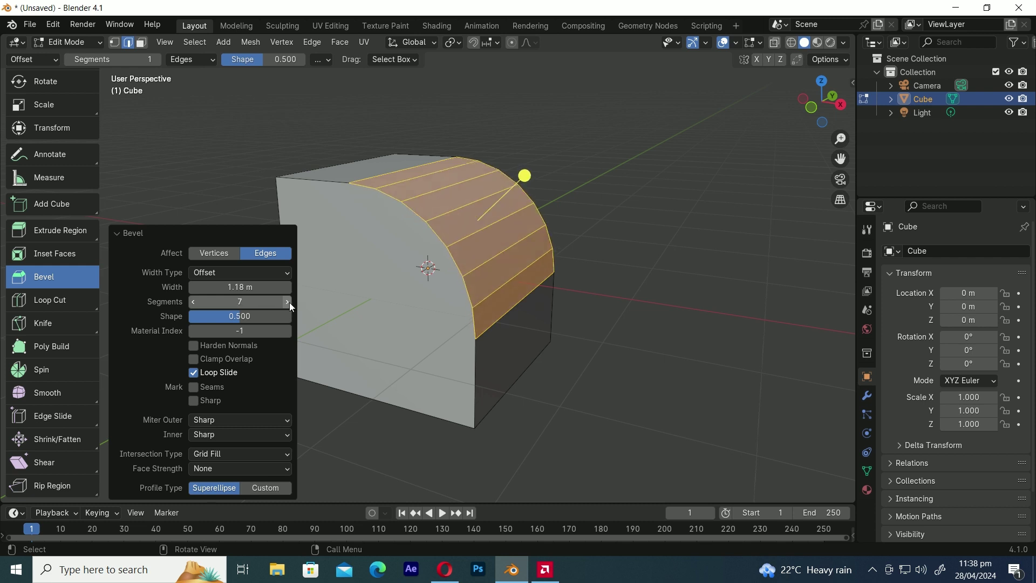
pyautogui.click(289, 303)
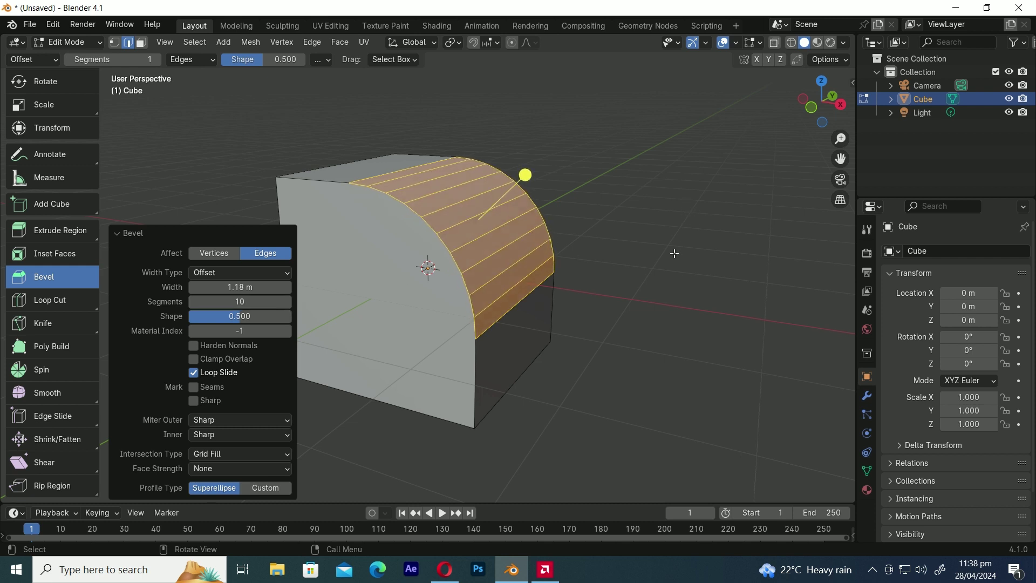
# - Undo the bevel and re-bevel the top-right edge with Ctrl+B using 16 segments
pyautogui.hotkey('ctrl', 'z')
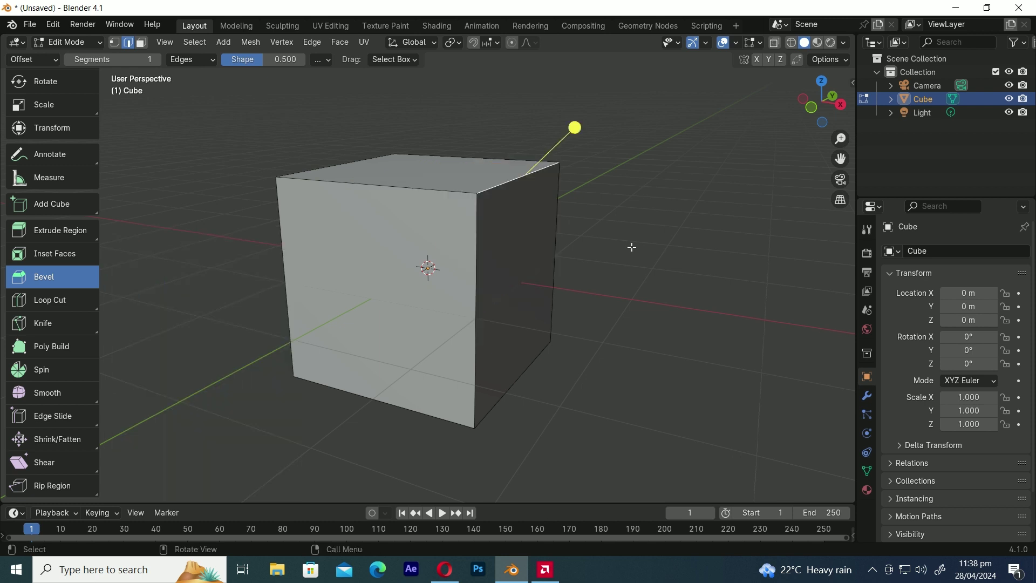
pyautogui.press('ctrl')
pyautogui.hotkey('ctrl', 'b')
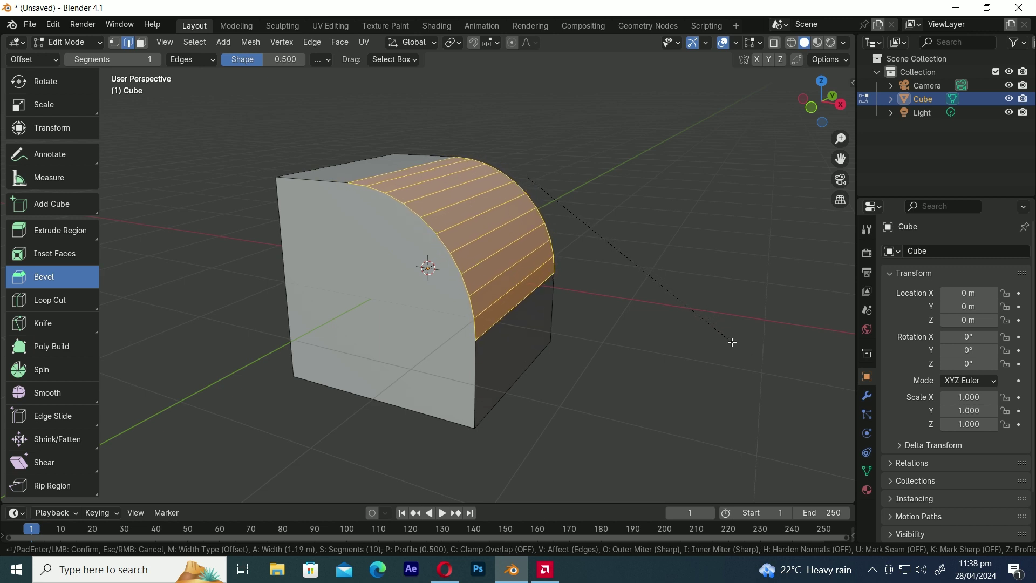
pyautogui.scroll(2, 733, 343)
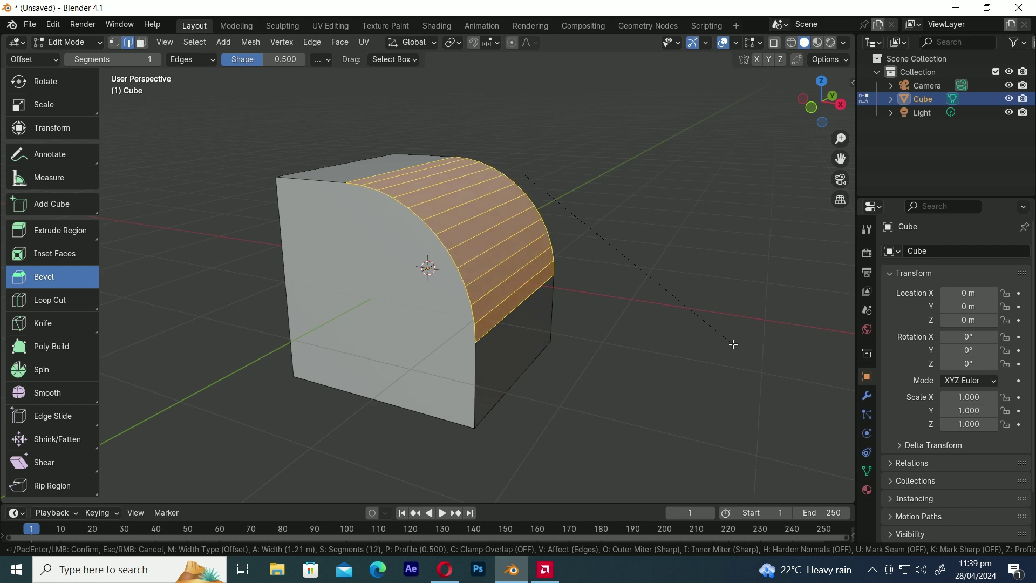
pyautogui.scroll(-11, 733, 344)
pyautogui.scroll(6, 733, 344)
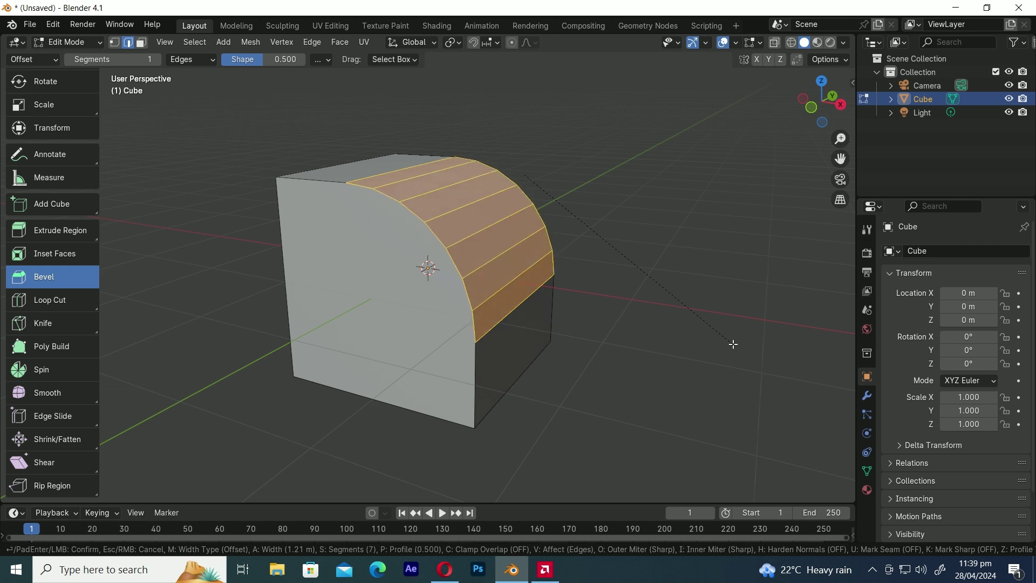
pyautogui.scroll(6, 733, 344)
pyautogui.scroll(3, 733, 344)
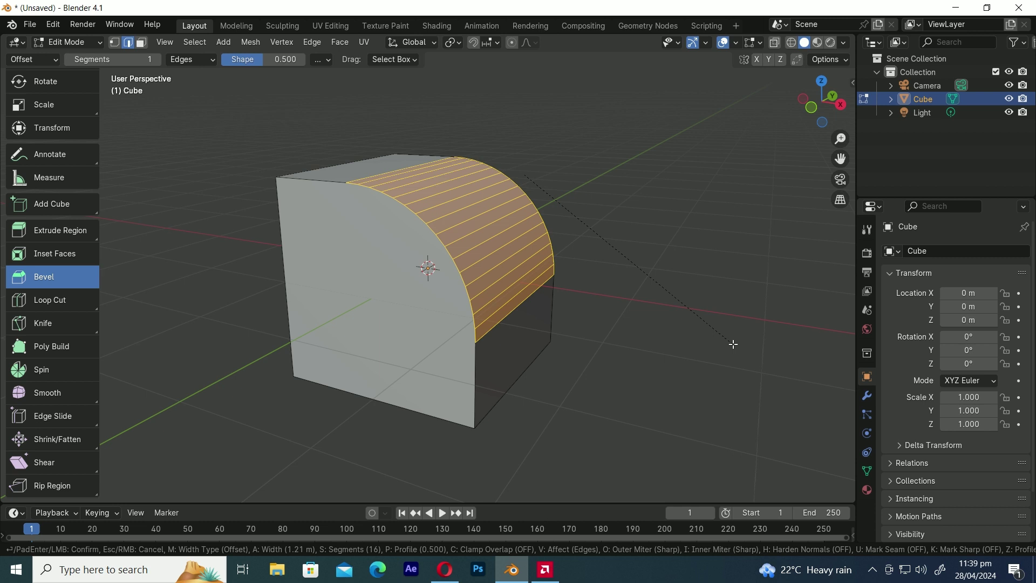
pyautogui.click(733, 344)
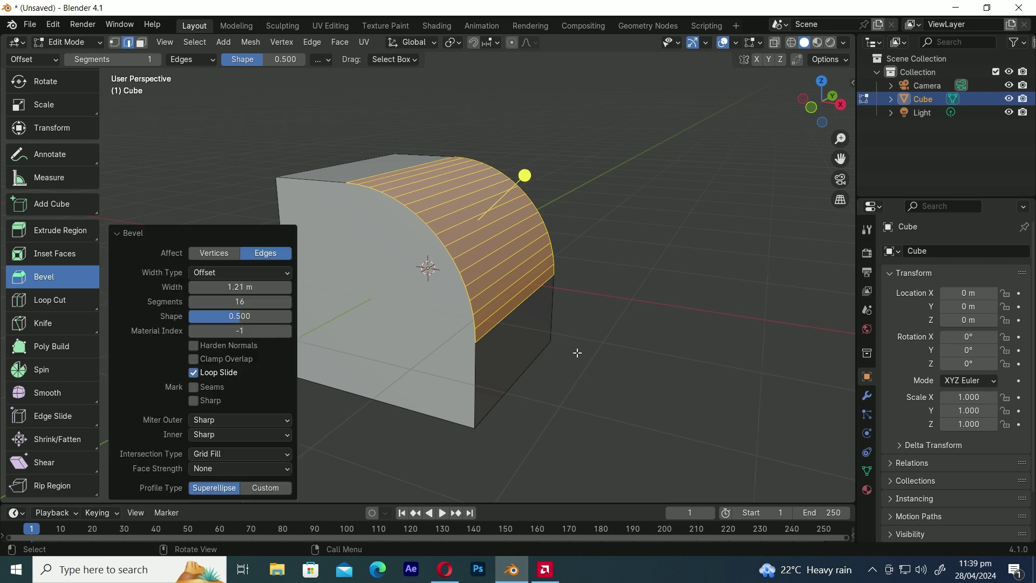
# - Vary the bevel Shape from flat up to 1, then set it to 0.5
pyautogui.moveTo(576, 351); pyautogui.dragTo(602, 348, button='middle')
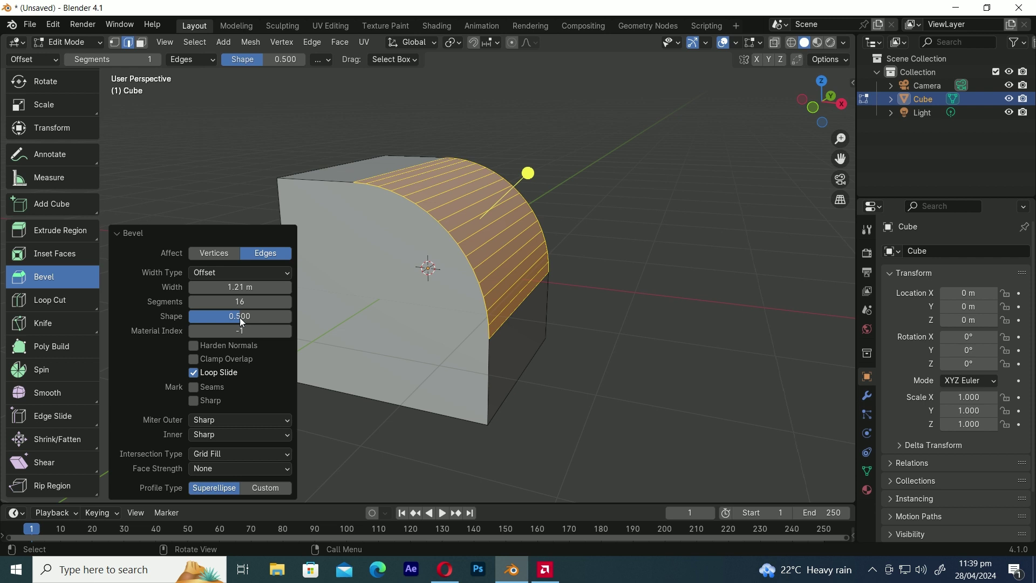
pyautogui.moveTo(242, 322); pyautogui.dragTo(195, 322)
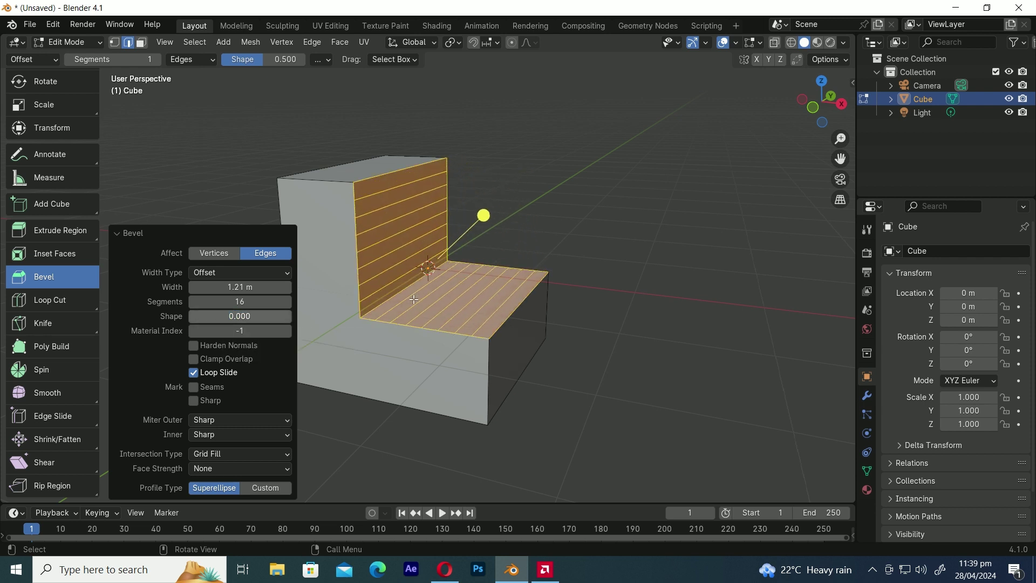
pyautogui.moveTo(429, 293); pyautogui.dragTo(486, 297, button='middle')
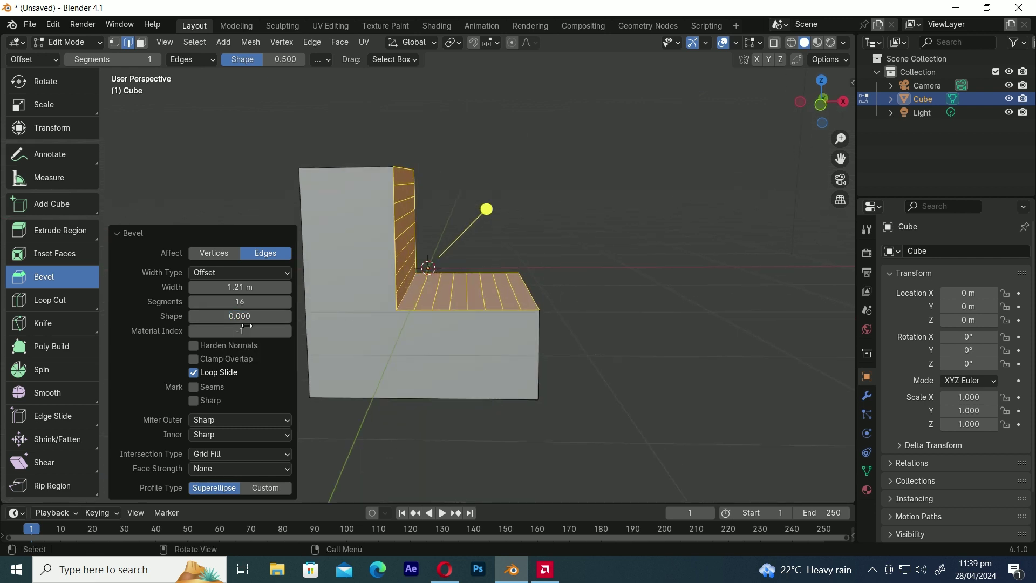
pyautogui.moveTo(241, 317); pyautogui.dragTo(295, 318)
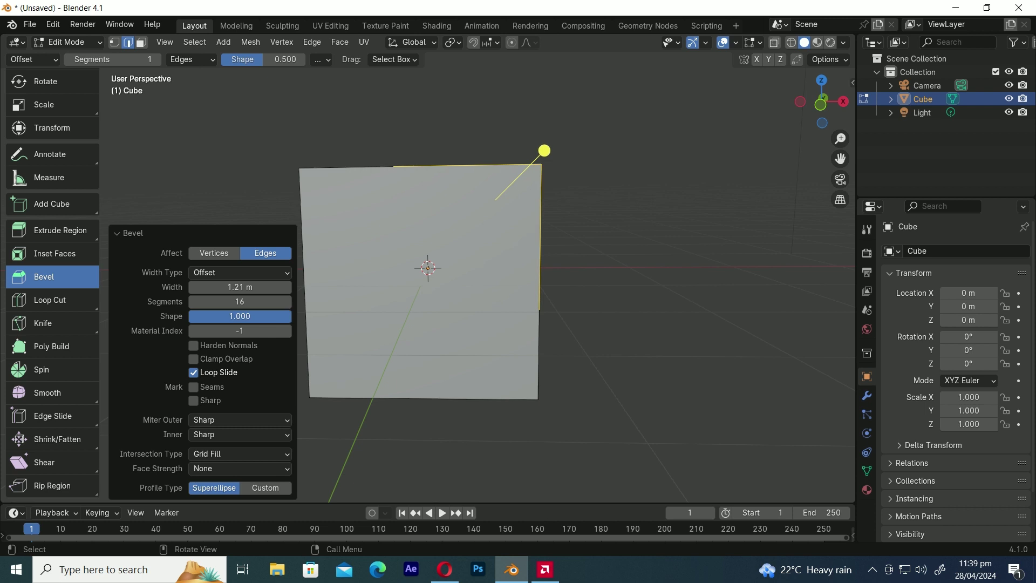
pyautogui.moveTo(565, 235); pyautogui.dragTo(528, 256, button='middle')
pyautogui.click(265, 318)
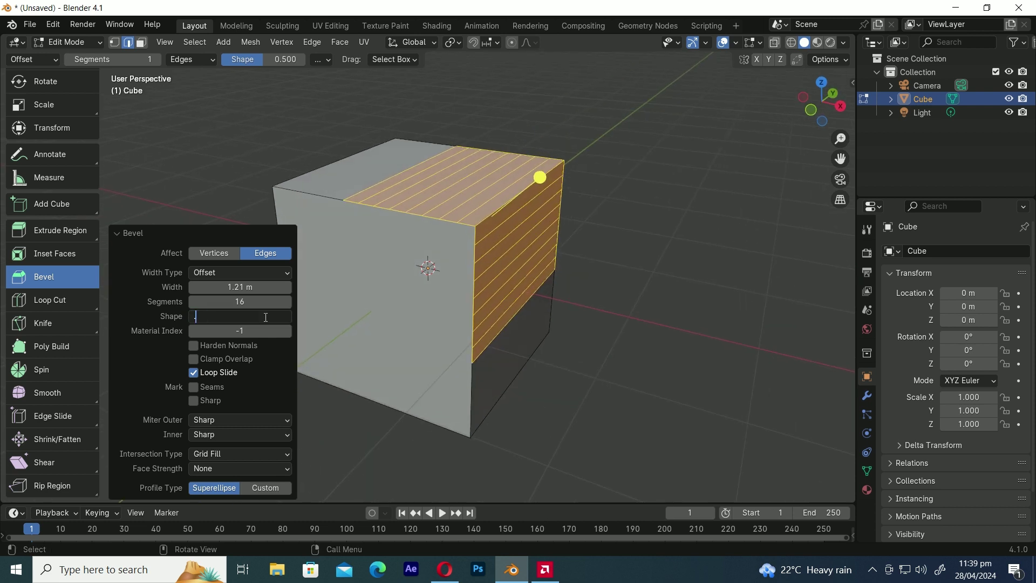
pyautogui.write('0.5')
pyautogui.press('Return')
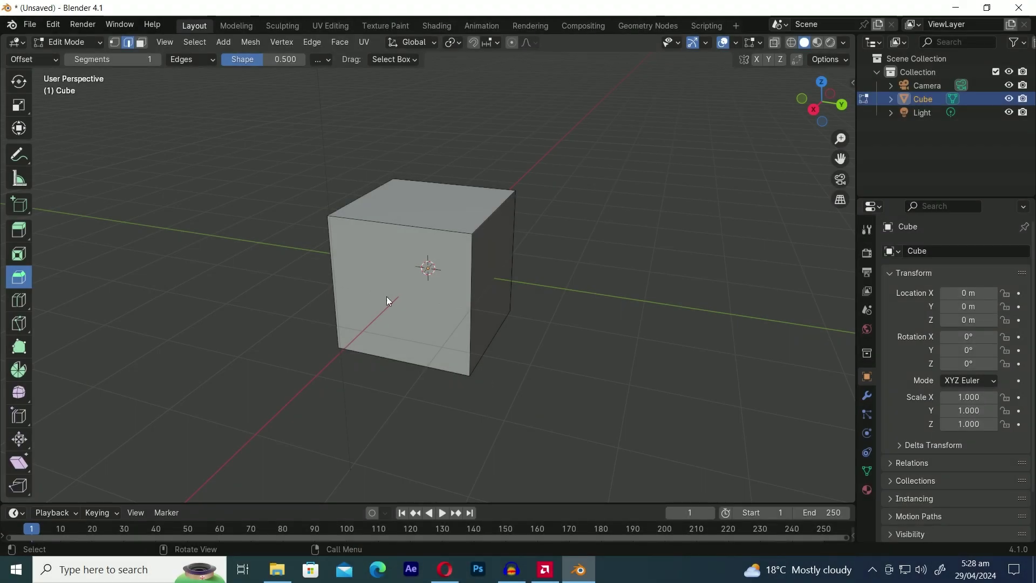
# - Vertex-bevel the cube's top-left corner at 2.9 m width with 8 segments
pyautogui.click(114, 42)
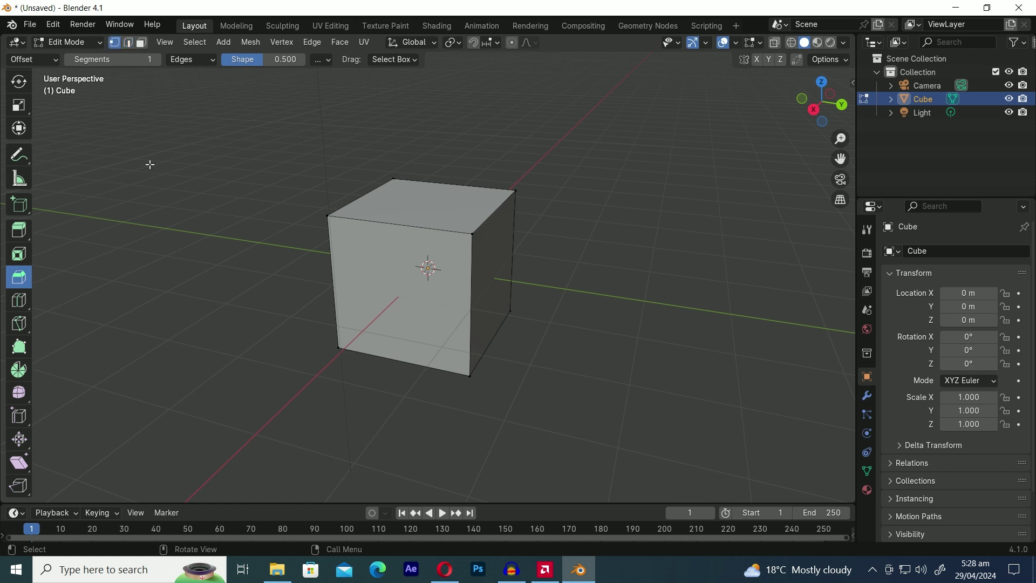
pyautogui.moveTo(316, 221); pyautogui.dragTo(78, 274)
pyautogui.click(63, 492)
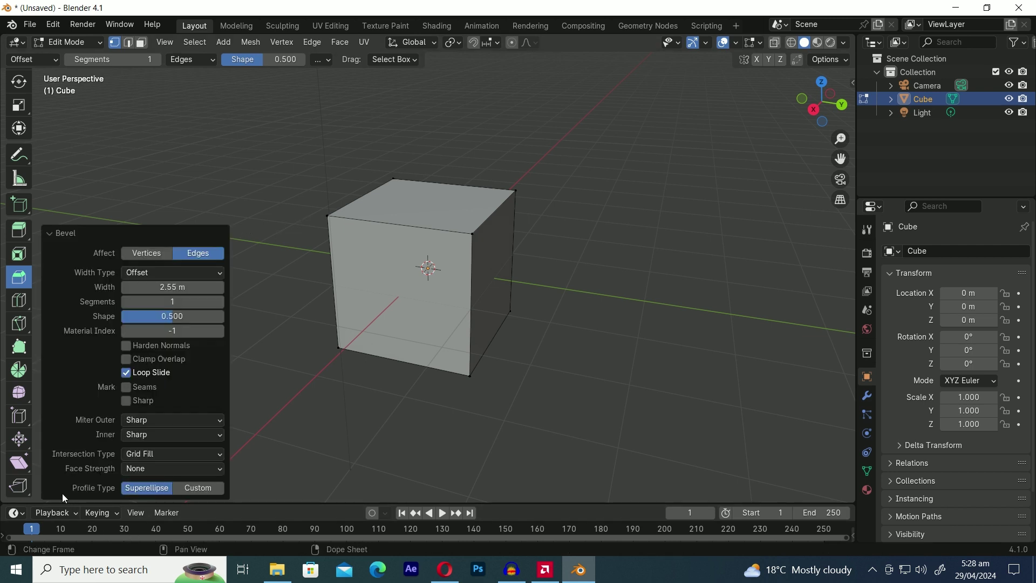
pyautogui.click(147, 253)
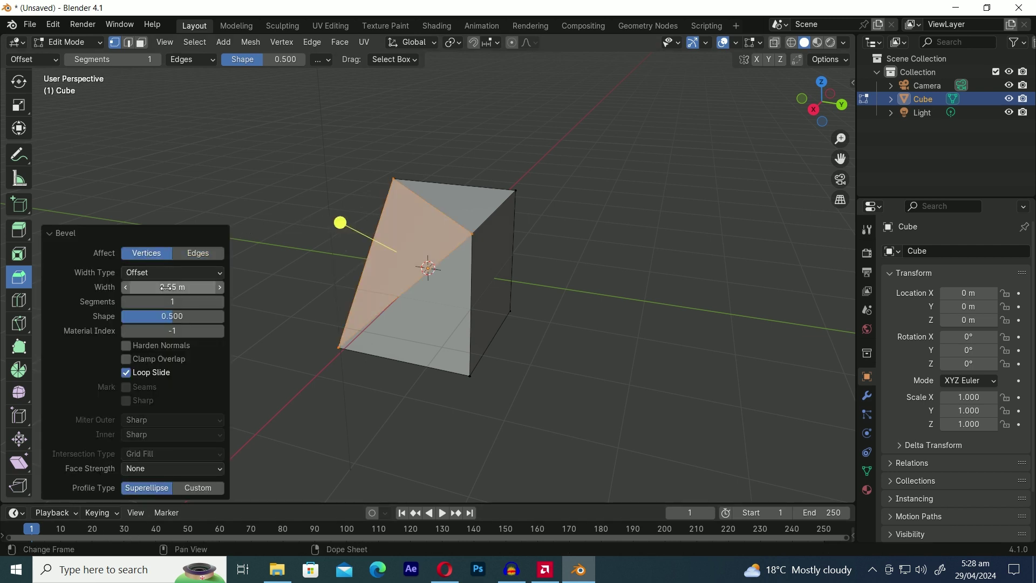
pyautogui.moveTo(162, 287); pyautogui.dragTo(99, 287)
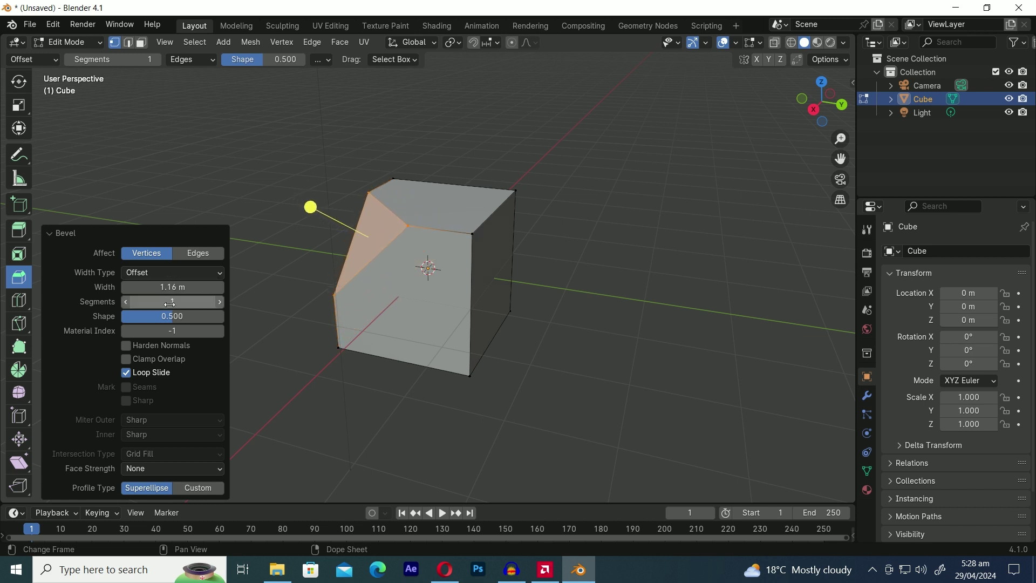
pyautogui.moveTo(173, 301); pyautogui.dragTo(206, 302)
# - Round off the top-right corner vertex with a Ctrl+Shift+B vertex bevel
pyautogui.click(516, 190)
pyautogui.moveTo(517, 190); pyautogui.dragTo(574, 282, button='middle')
pyautogui.hotkey('ctrl', 'shift', 'b')
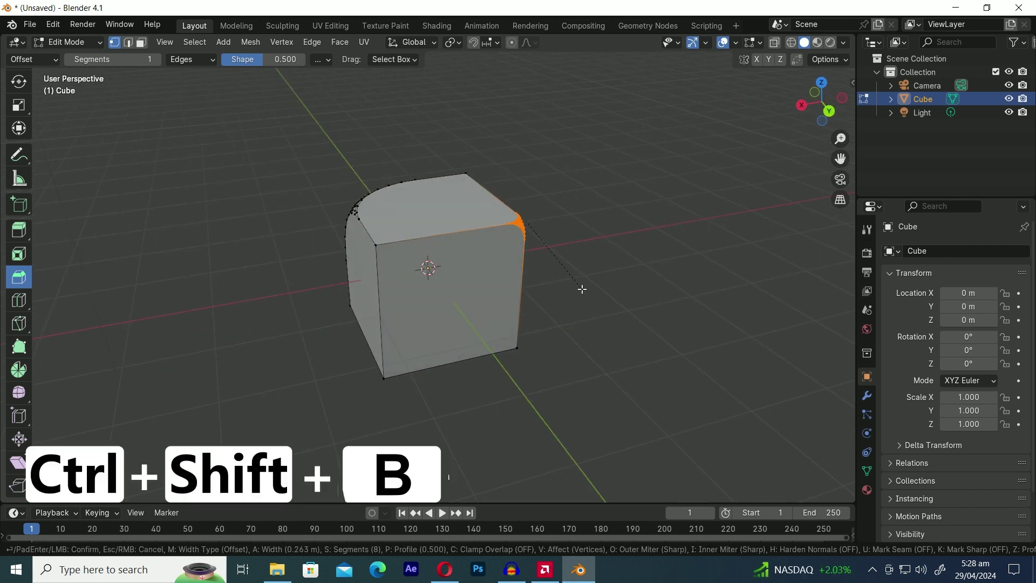
pyautogui.scroll(5, 616, 364)
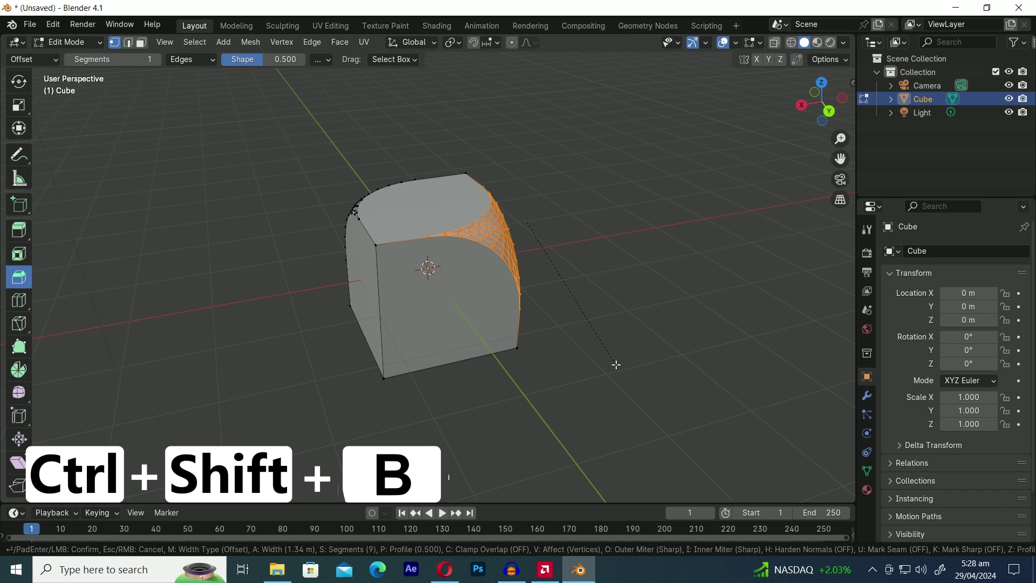
pyautogui.scroll(-12, 616, 365)
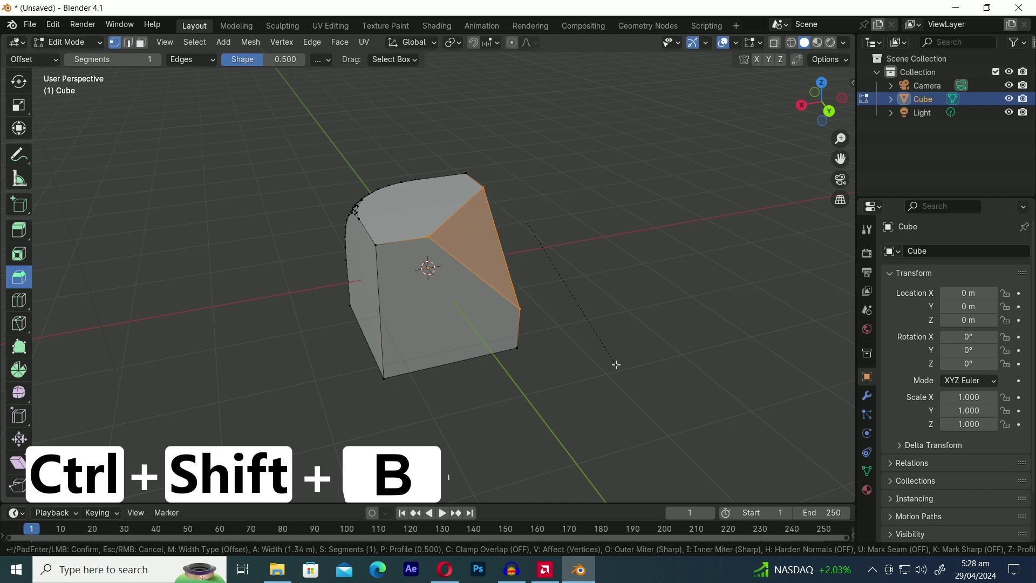
pyautogui.scroll(6, 616, 365)
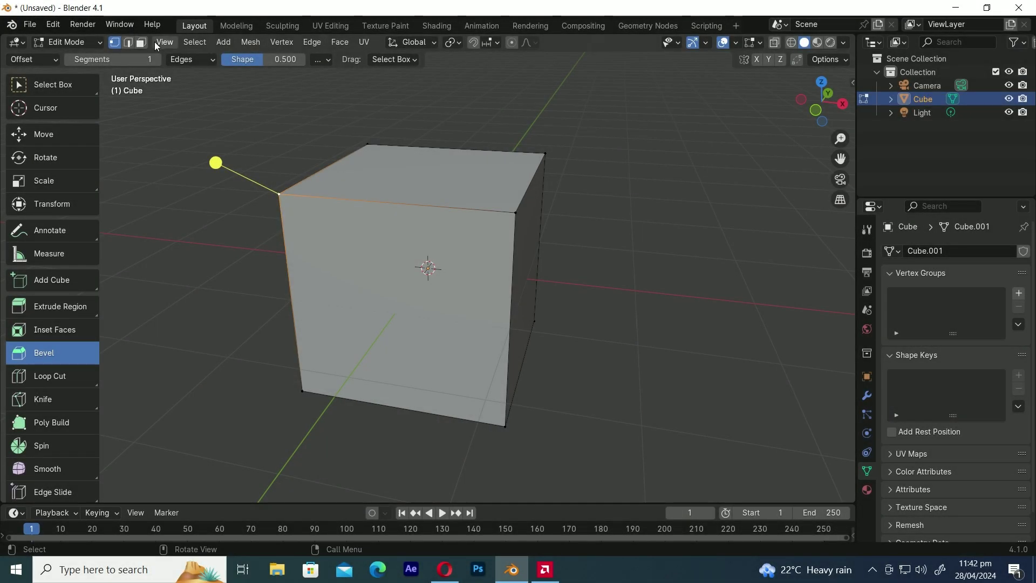
# - In Face select, bevel the top face's edges to a flat bevel about 0.39 m wide
pyautogui.click(141, 42)
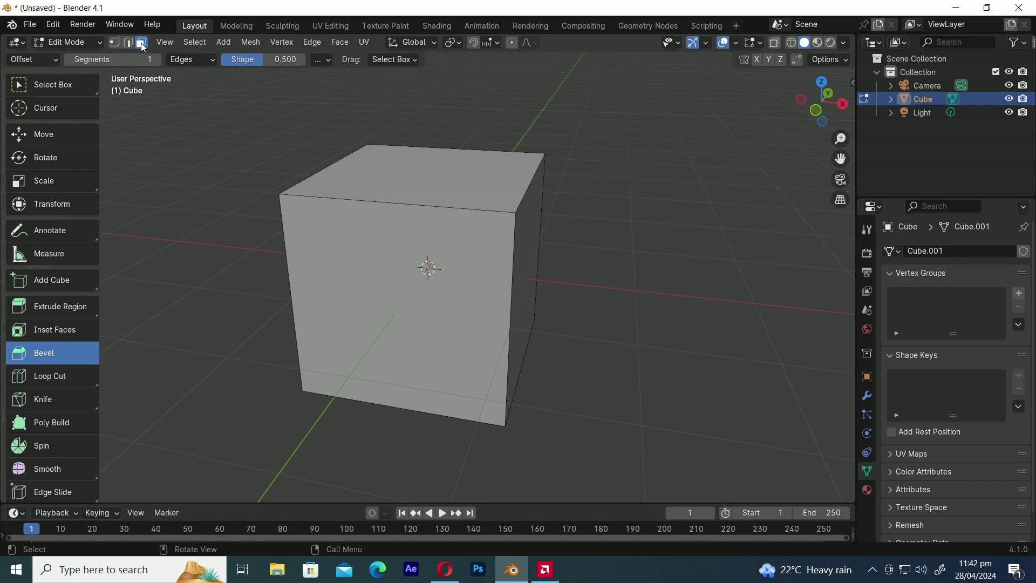
pyautogui.click(425, 184)
pyautogui.moveTo(426, 102); pyautogui.dragTo(429, 64)
pyautogui.click(288, 290)
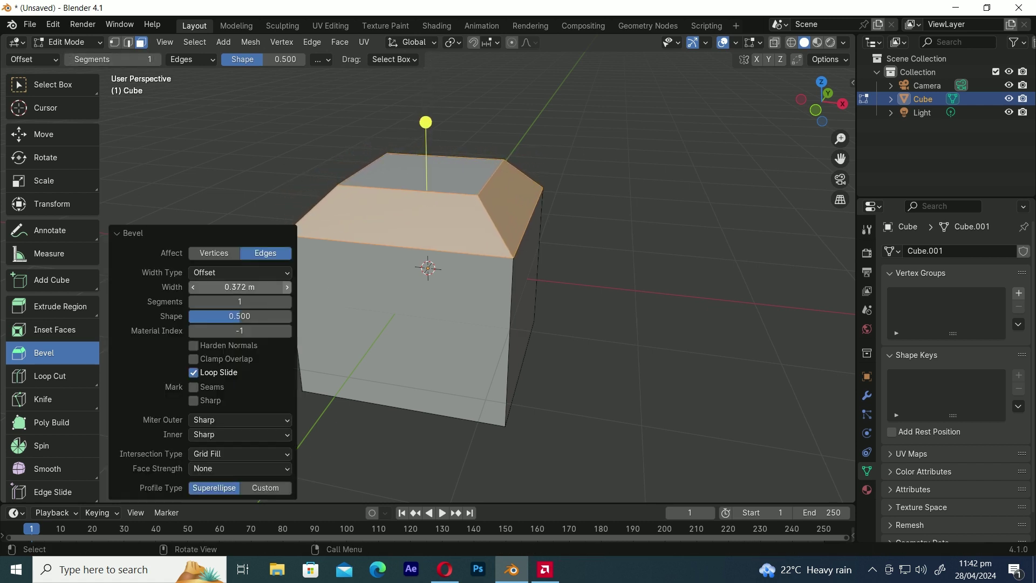
pyautogui.click(288, 290)
pyautogui.click(287, 290)
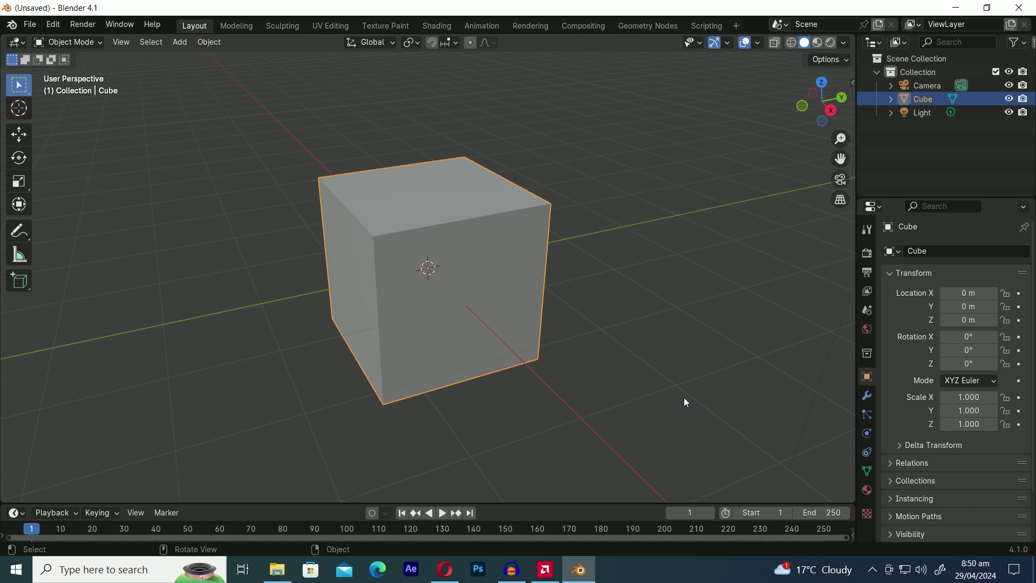
# - Add a Bevel modifier to the cube from the Modifier properties
pyautogui.click(868, 398)
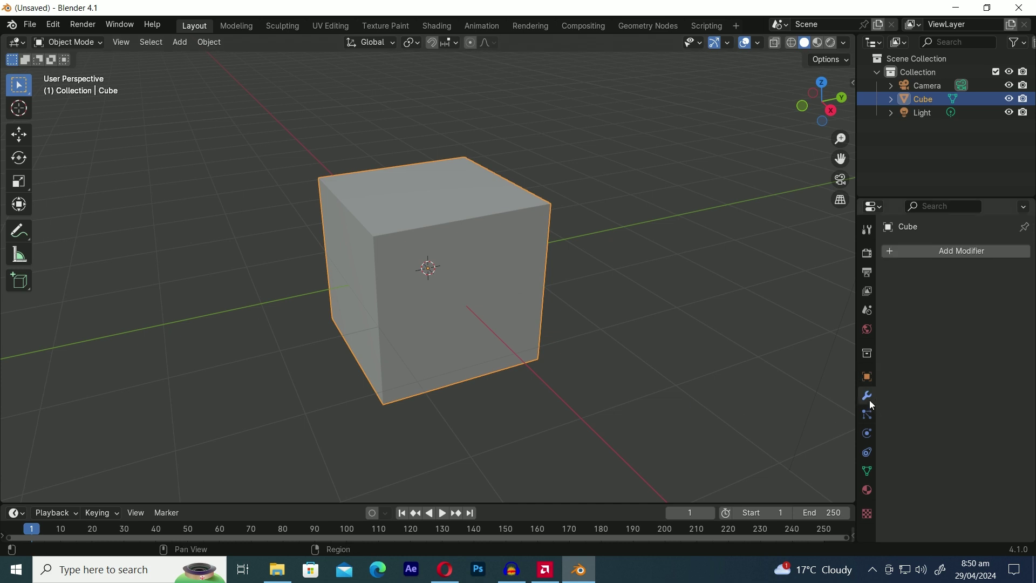
pyautogui.click(961, 259)
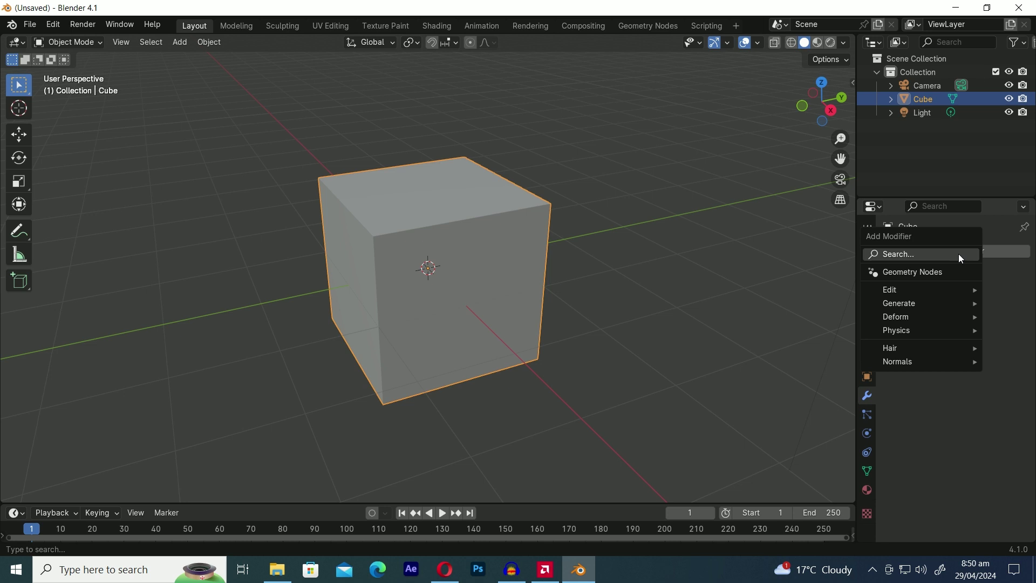
pyautogui.click(959, 254)
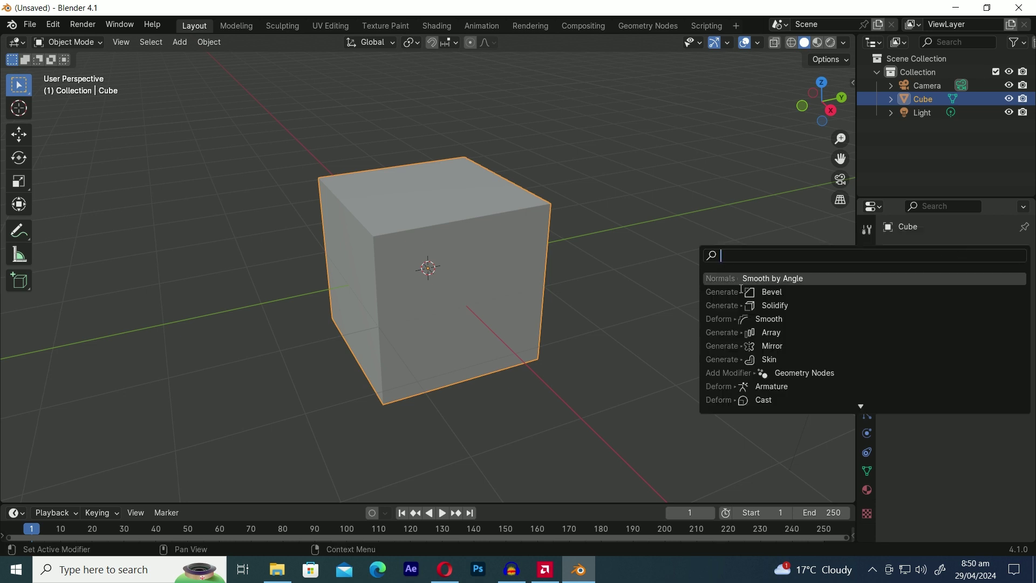
pyautogui.click(779, 294)
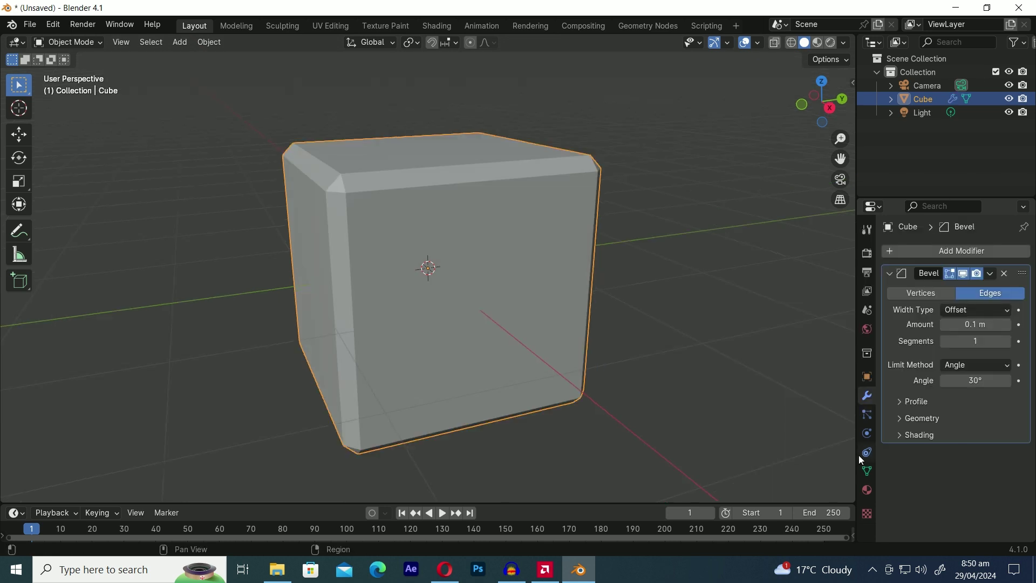
# - Set the Bevel Amount to 0.14 m and Segments to 3, expanding Profile, Geometry and Shading
pyautogui.click(1007, 325)
pyautogui.moveTo(943, 326); pyautogui.dragTo(991, 341)
pyautogui.click(944, 342)
pyautogui.click(1003, 366)
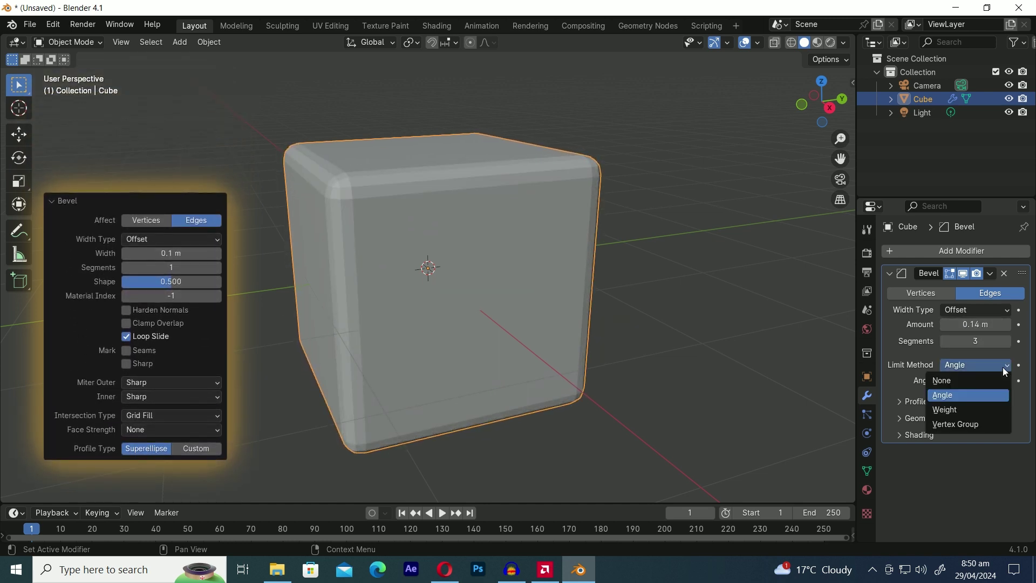
pyautogui.click(907, 401)
pyautogui.click(901, 459)
pyautogui.scroll(-5, 918, 431)
pyautogui.click(913, 470)
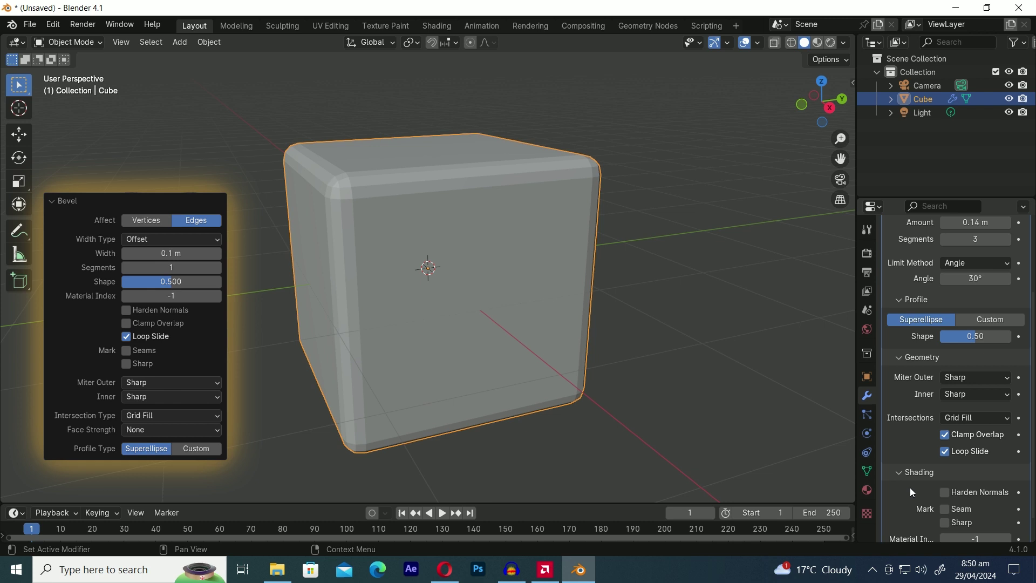
pyautogui.scroll(5, 909, 427)
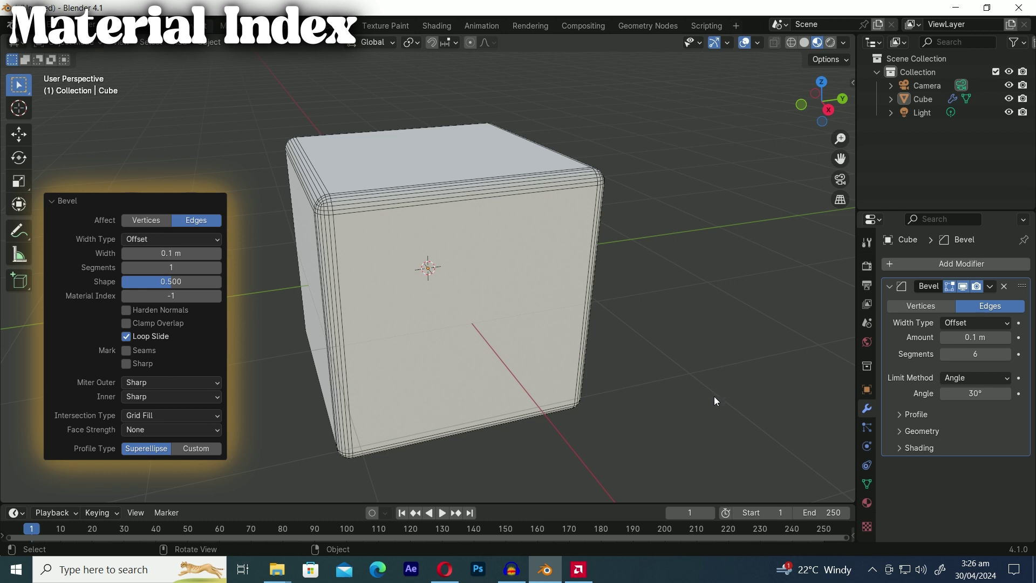
# - Step the Bevel modifier's Material Index through 1, 2 and 3, settling on Material.001
pyautogui.click(868, 504)
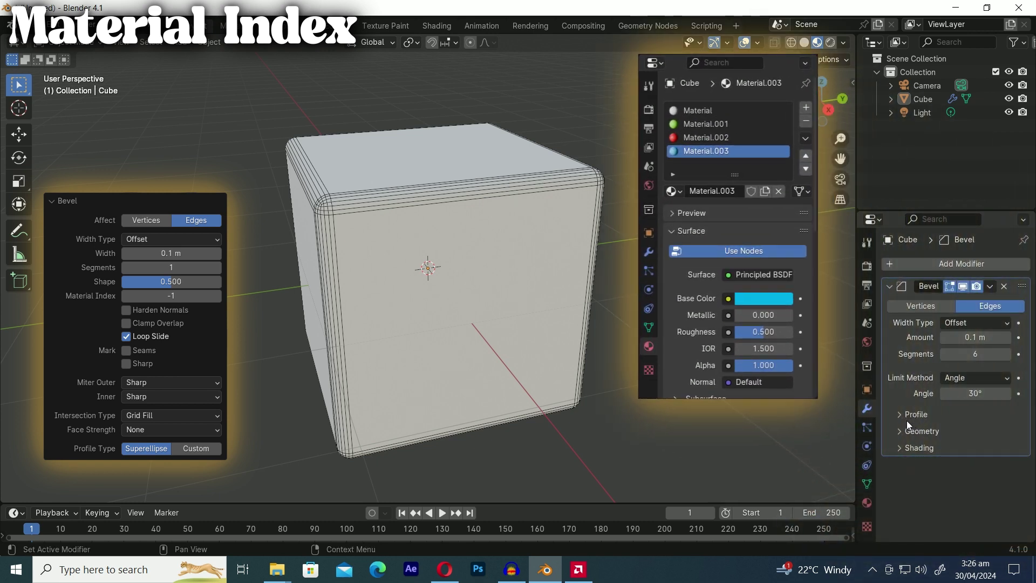
pyautogui.click(912, 430)
pyautogui.scroll(-1, 938, 428)
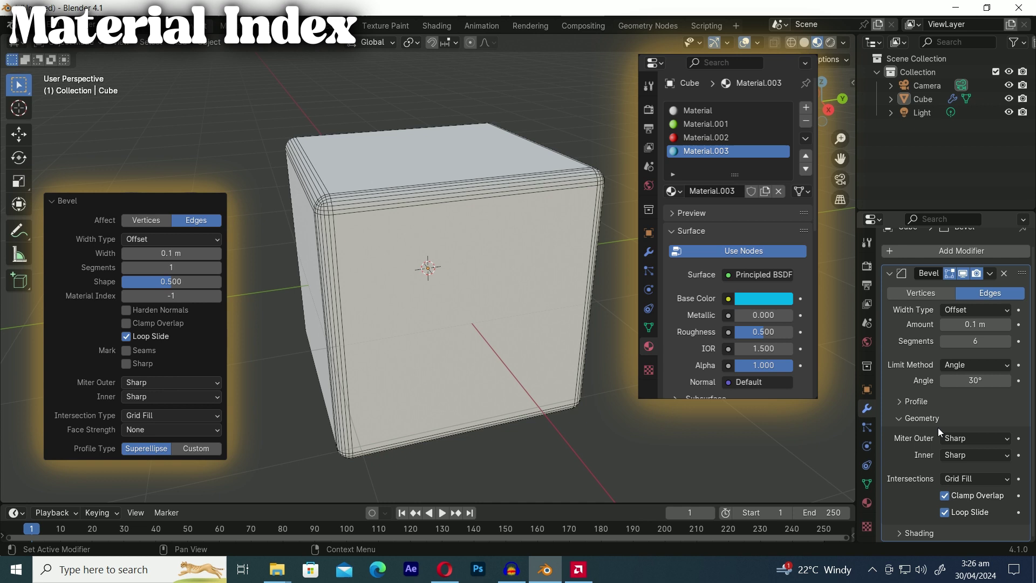
pyautogui.click(899, 534)
pyautogui.scroll(-3, 928, 507)
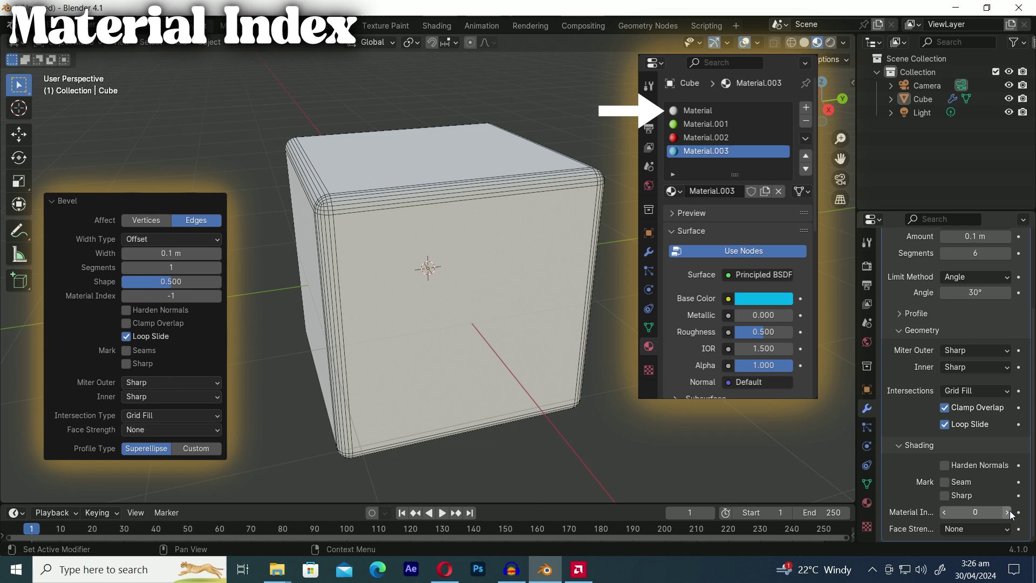
pyautogui.click(1007, 512)
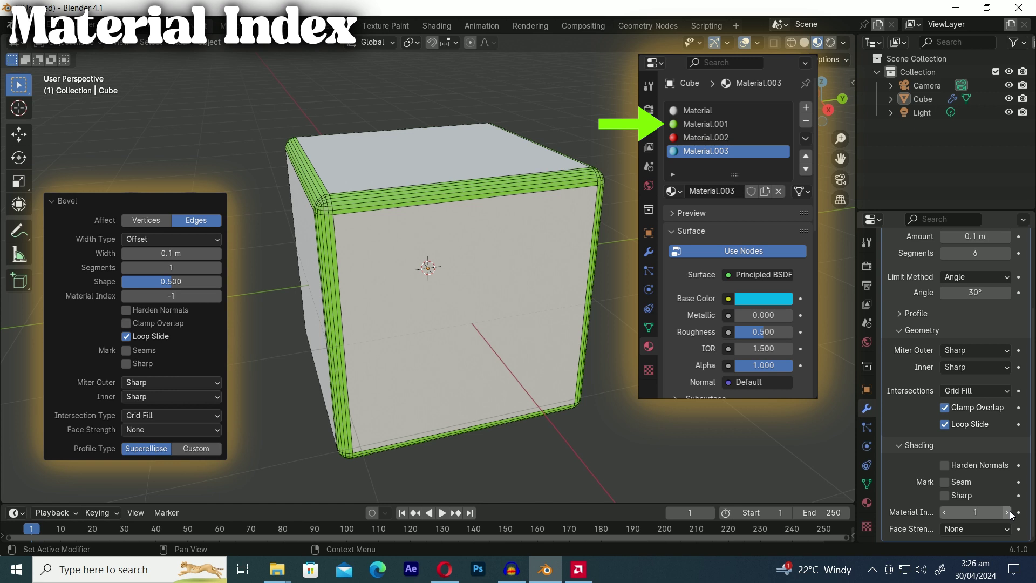
pyautogui.click(1009, 513)
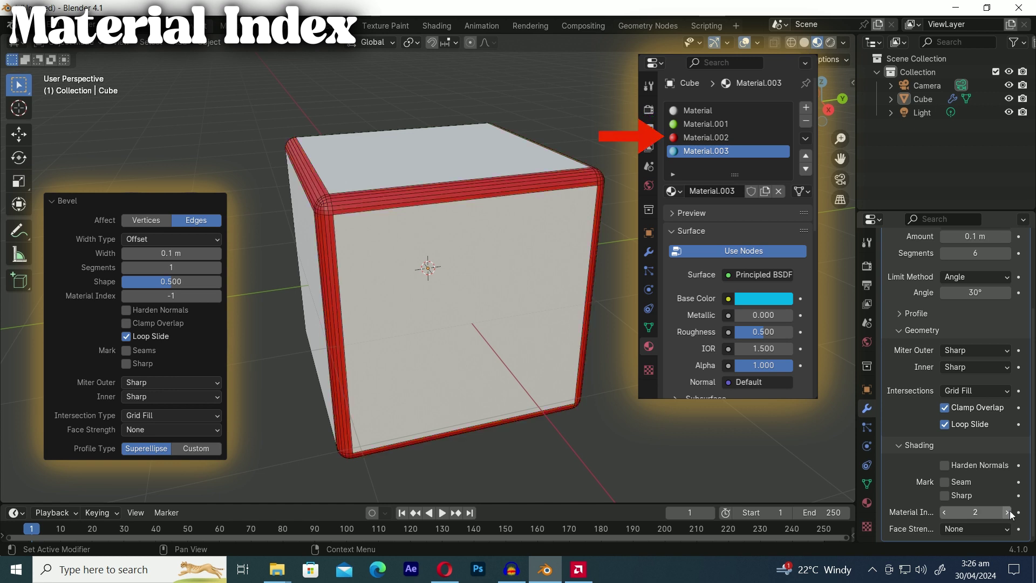
pyautogui.click(1008, 513)
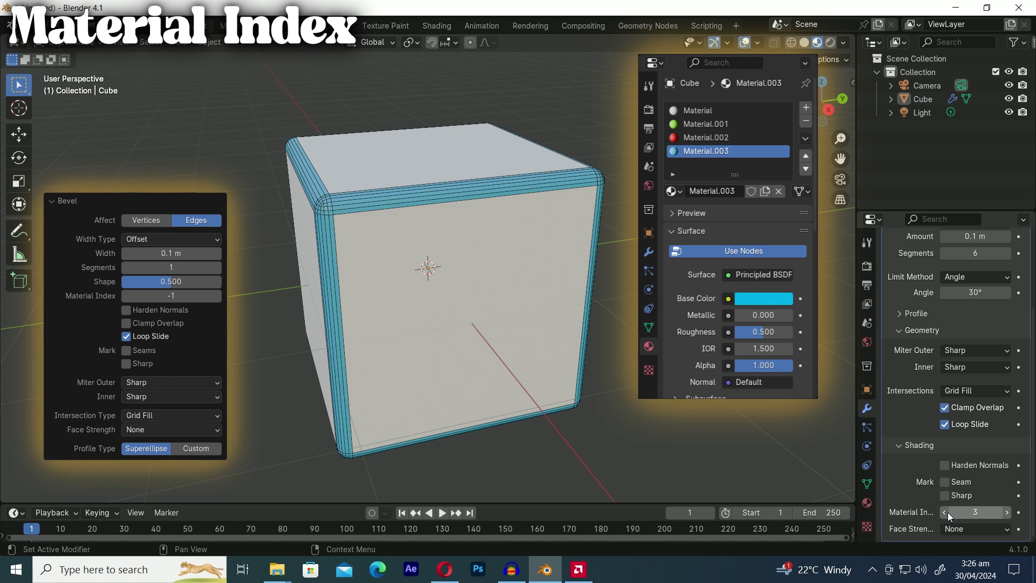
pyautogui.click(948, 513)
pyautogui.click(948, 513)
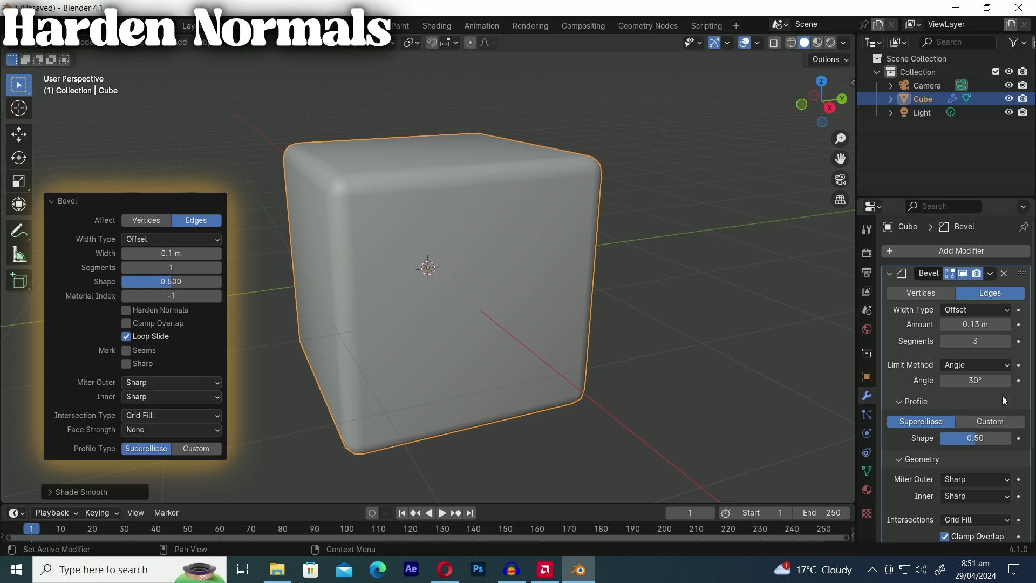
# - Turn on Harden Normals in the Bevel Shading settings, toggling it off and on to compare
pyautogui.scroll(-5, 1002, 396)
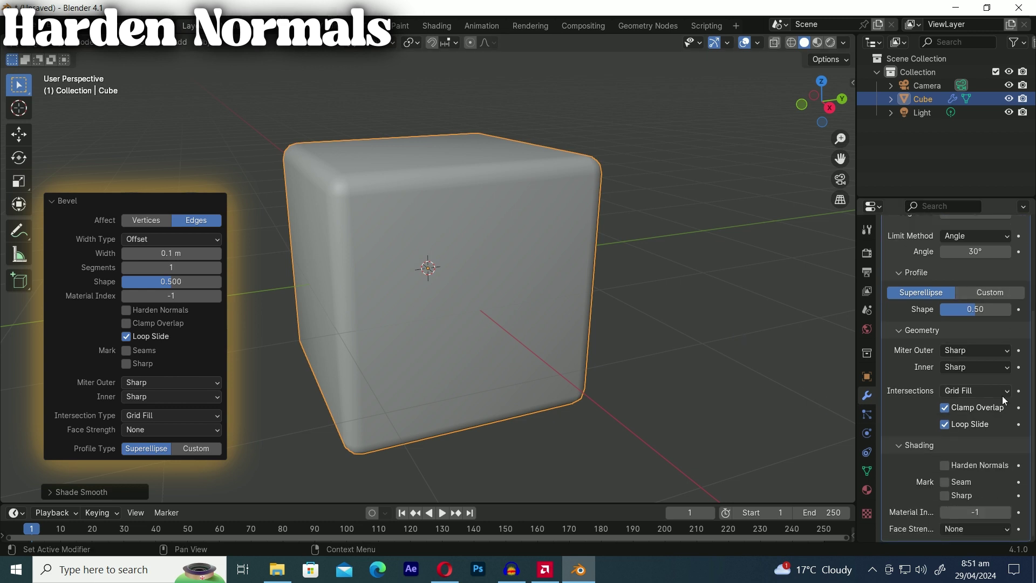
pyautogui.click(948, 466)
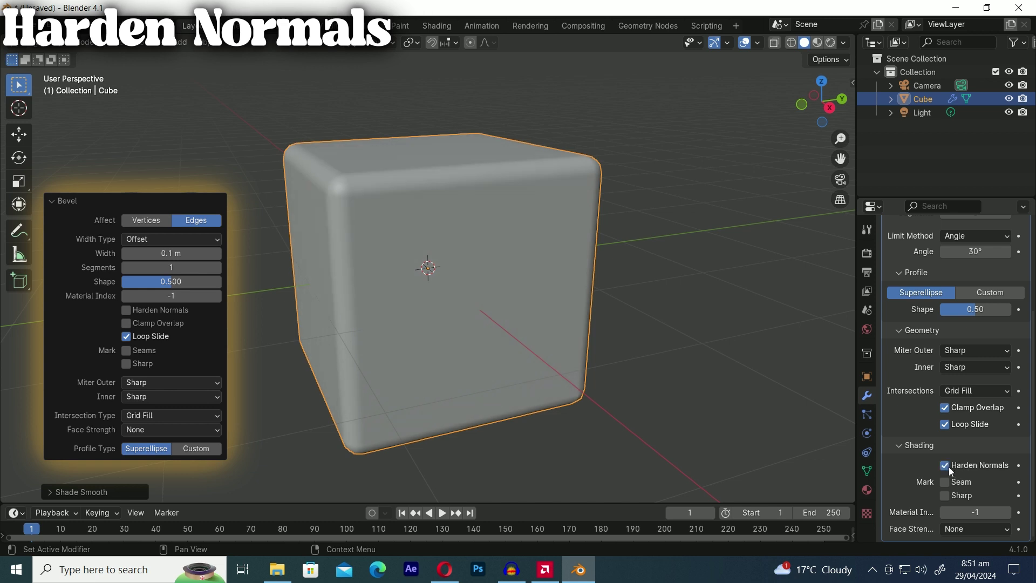
pyautogui.scroll(5, 938, 410)
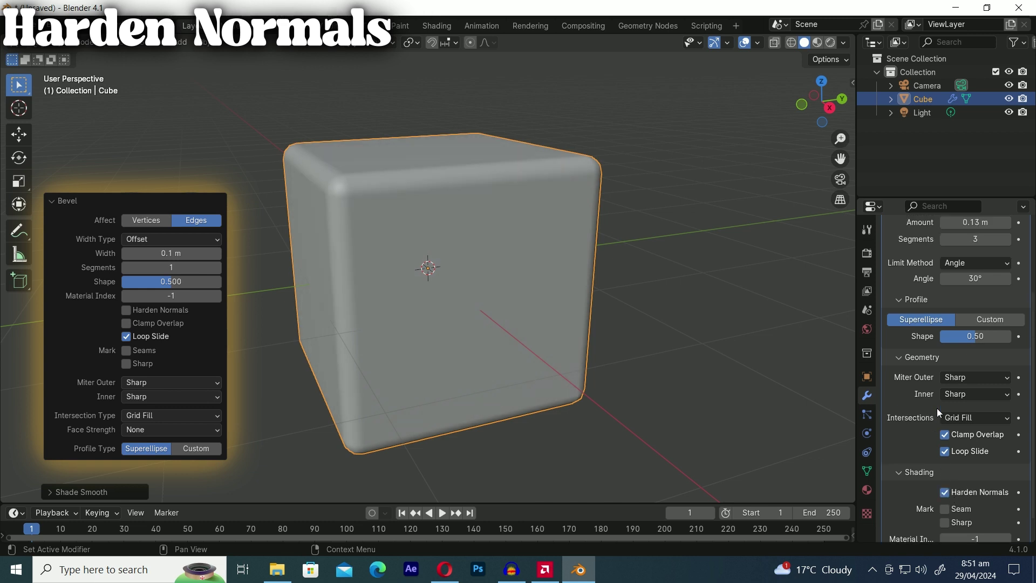
pyautogui.scroll(1, 937, 408)
pyautogui.moveTo(976, 324); pyautogui.dragTo(957, 323)
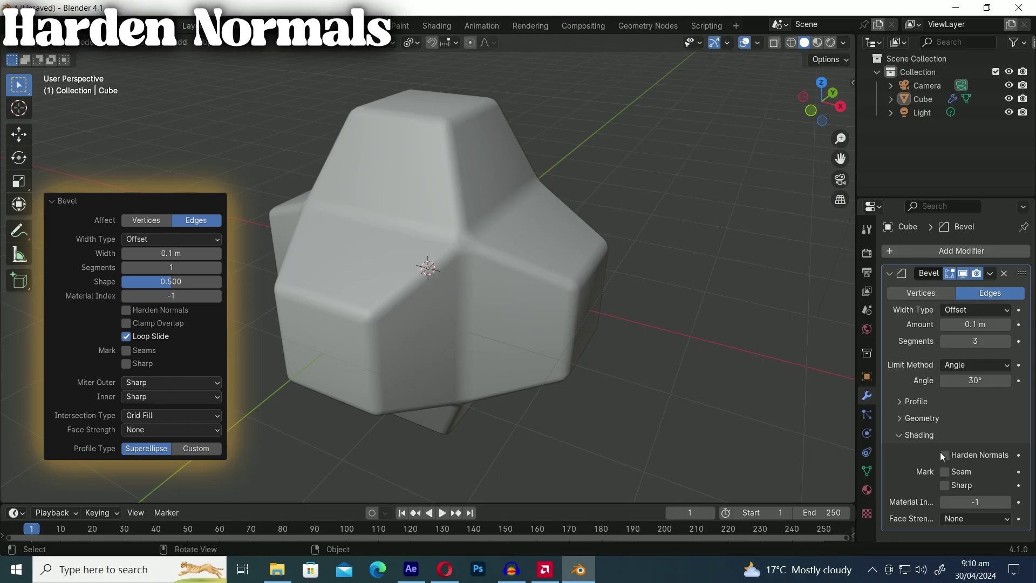
pyautogui.click(946, 455)
pyautogui.click(946, 455)
pyautogui.click(945, 455)
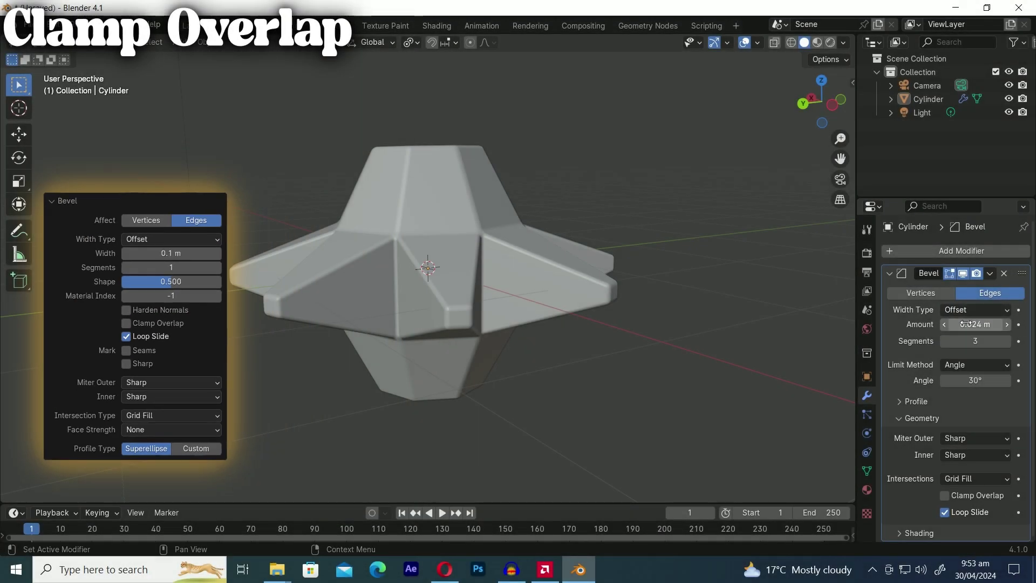
# - Enlarge the Bevel Amount until it overlaps, enable Clamp Overlap, then raise Amount to 1.454 m
pyautogui.moveTo(966, 324)
pyautogui.mouseDown()
pyautogui.moveTo(999, 323)
pyautogui.moveTo(969, 324)
pyautogui.mouseUp()
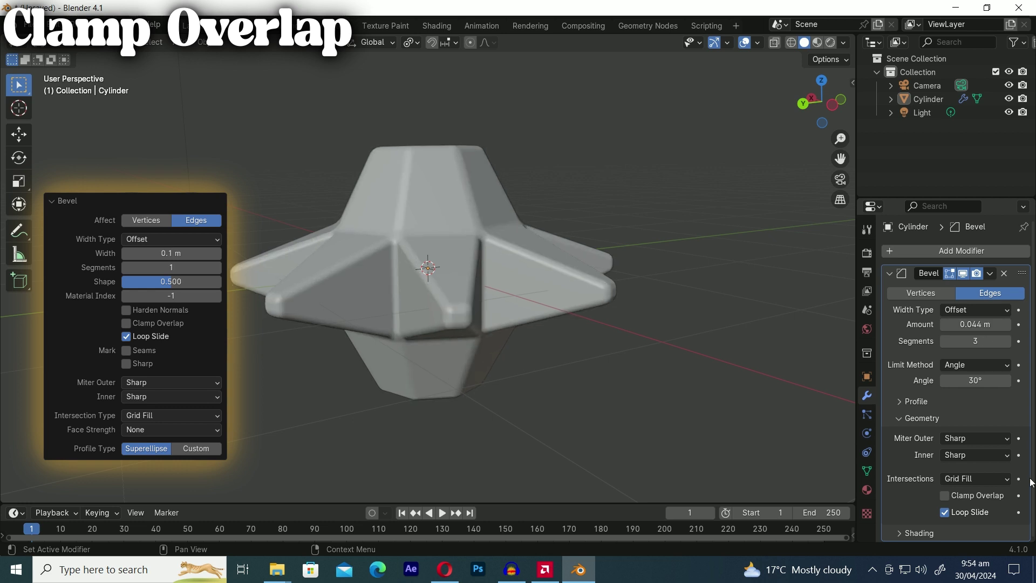
pyautogui.click(953, 499)
pyautogui.moveTo(972, 324)
pyautogui.mouseDown()
pyautogui.moveTo(1018, 324)
pyautogui.moveTo(950, 324)
pyautogui.moveTo(1015, 324)
pyautogui.moveTo(974, 324)
pyautogui.mouseUp()
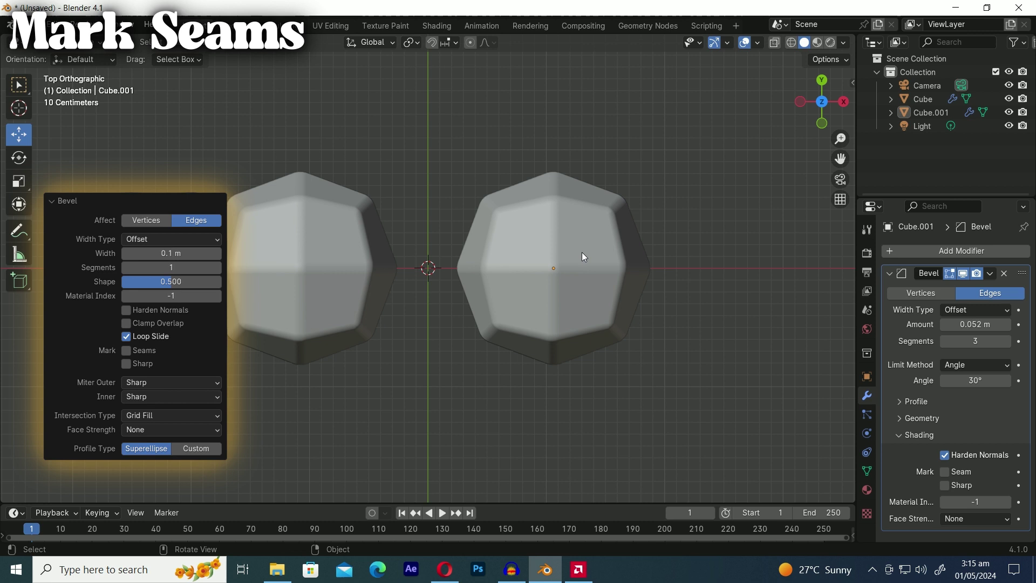
# - View the seams on both cubes in Edit Mode, then return to Object Mode
pyautogui.click(582, 251)
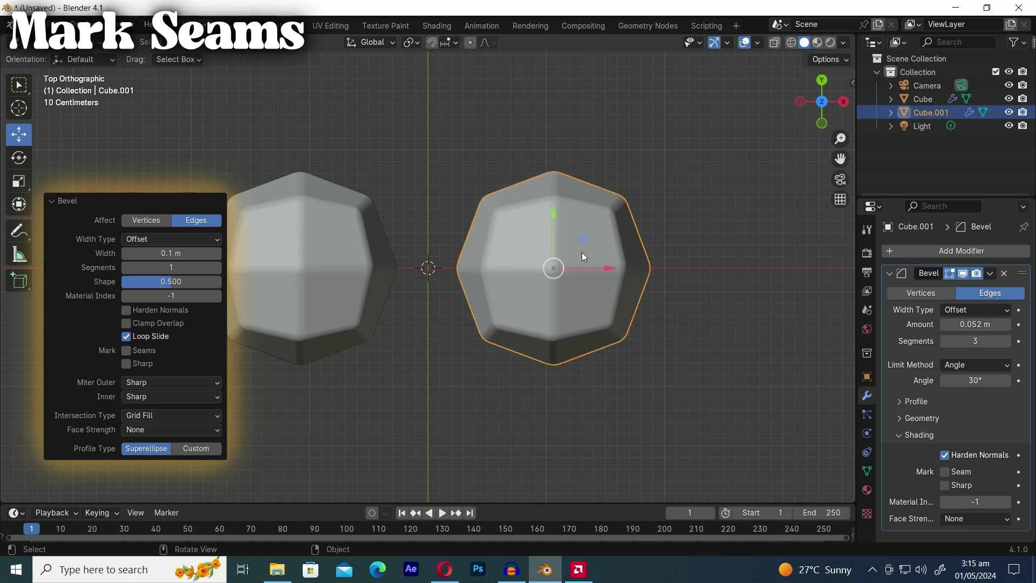
pyautogui.keyDown('shift'); pyautogui.click(319, 290); pyautogui.keyUp('shift')
pyautogui.press('Tab')
pyautogui.hotkey('alt', 'a')
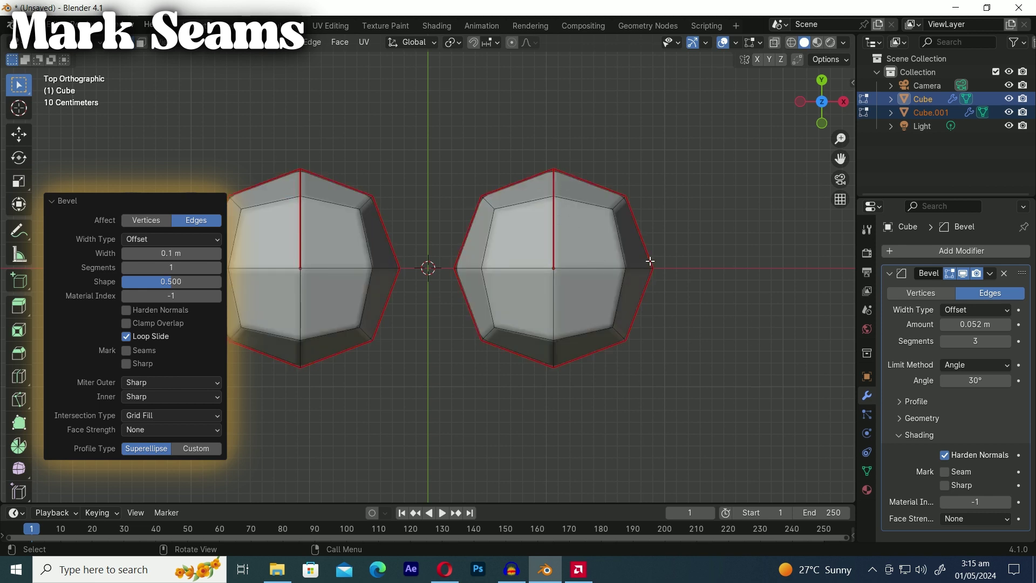
pyautogui.moveTo(681, 354); pyautogui.dragTo(390, 276, button='middle')
pyautogui.press('Tab')
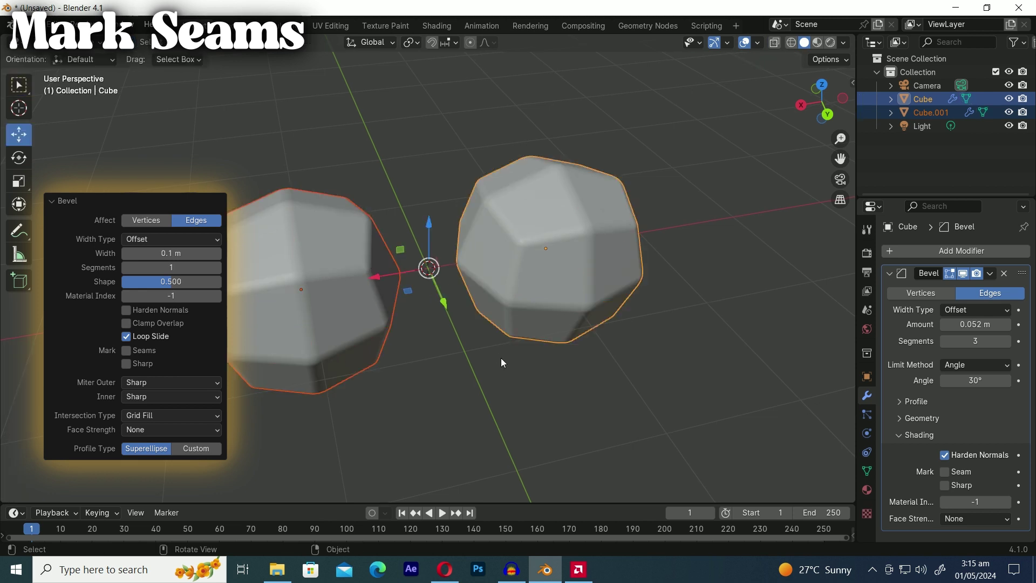
# - Apply the Bevel modifier on the right cube and on Cube.001
pyautogui.click(631, 242)
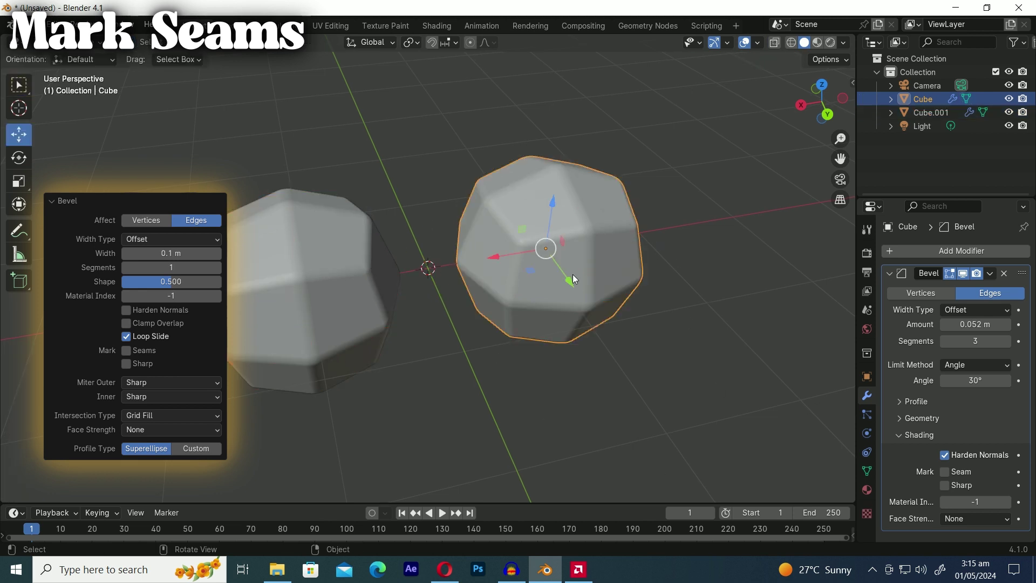
pyautogui.click(332, 292)
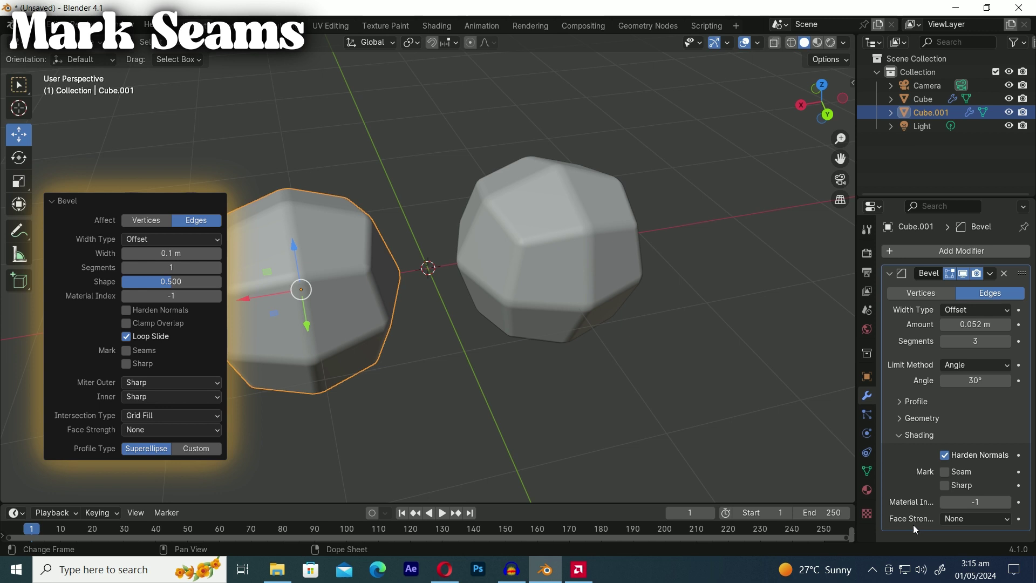
pyautogui.click(574, 237)
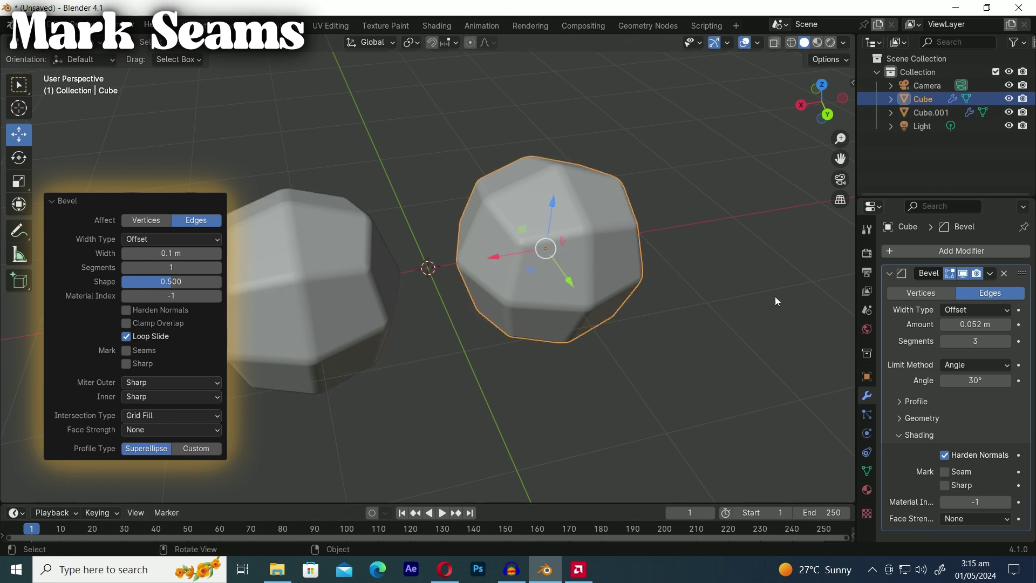
pyautogui.click(990, 273)
pyautogui.click(941, 287)
pyautogui.click(411, 296)
pyautogui.hotkey('ctrl', 'a')
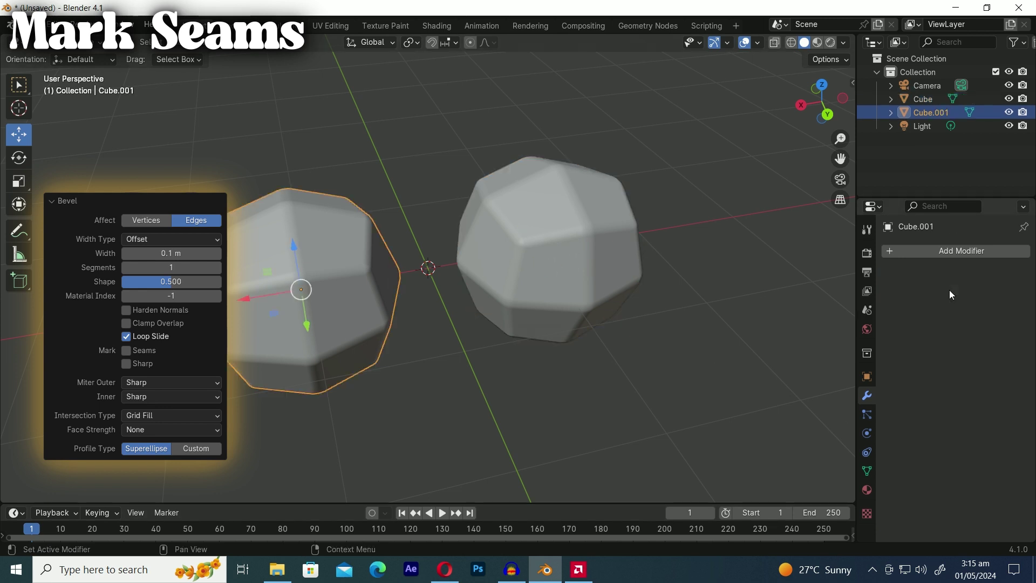
# - Enter Edit Mode on both cubes and orbit to inspect their bevelled edges
pyautogui.keyDown('shift'); pyautogui.click(592, 236); pyautogui.keyUp('shift')
pyautogui.press('Tab')
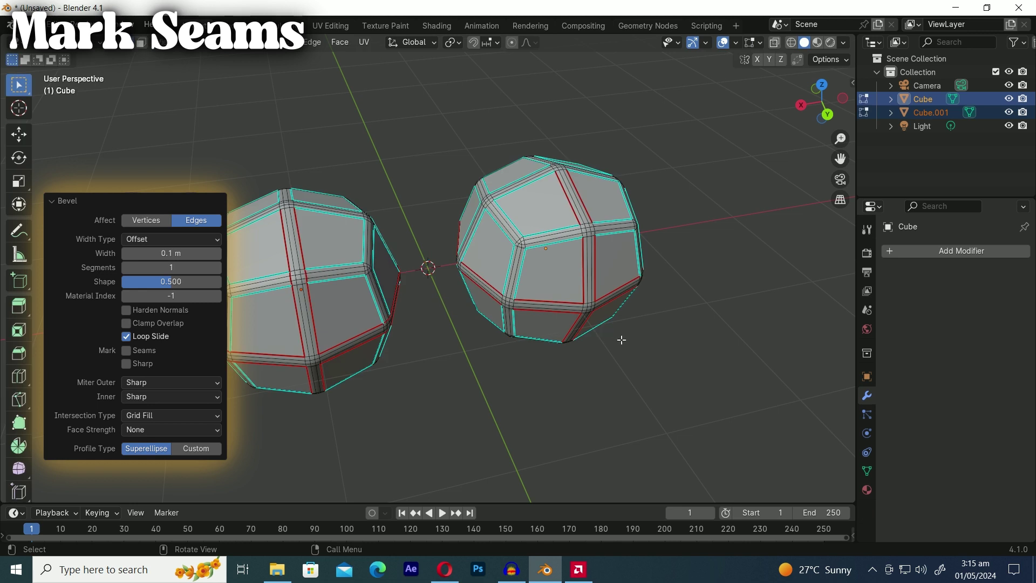
pyautogui.scroll(3, 615, 338)
pyautogui.moveTo(709, 348); pyautogui.dragTo(681, 329, button='middle')
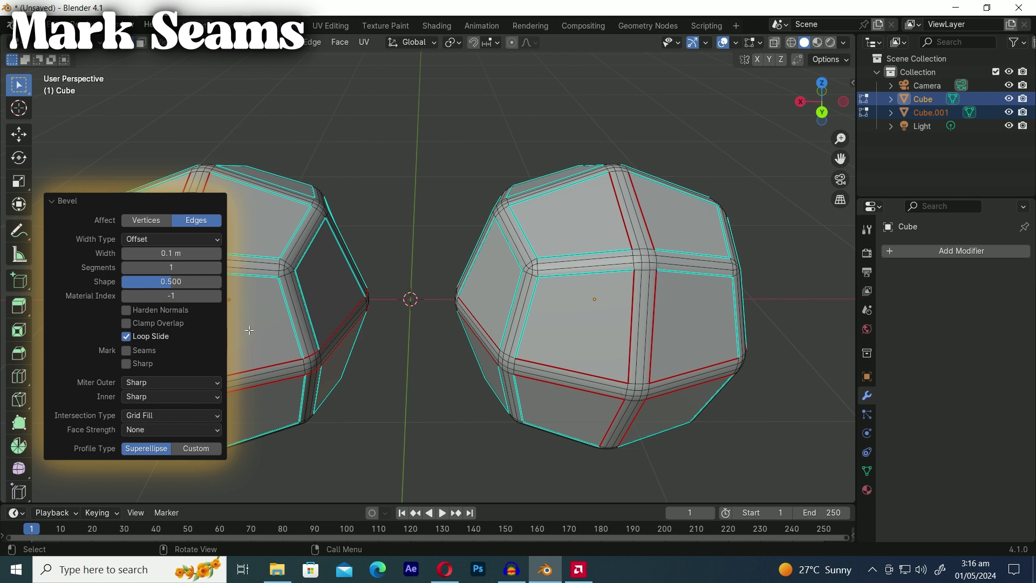
pyautogui.moveTo(249, 330); pyautogui.dragTo(298, 303, button='middle')
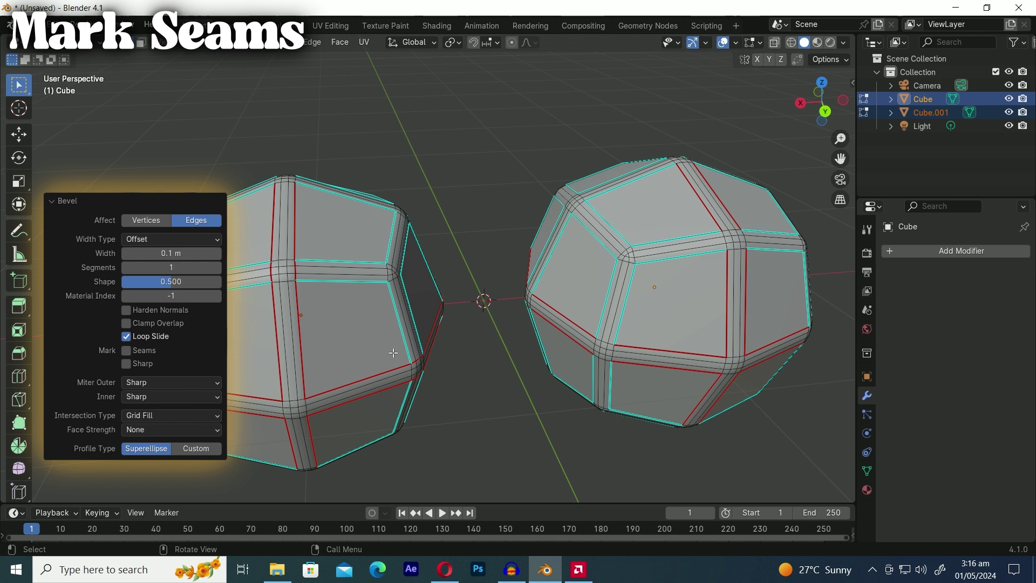
pyautogui.scroll(-1, 372, 345)
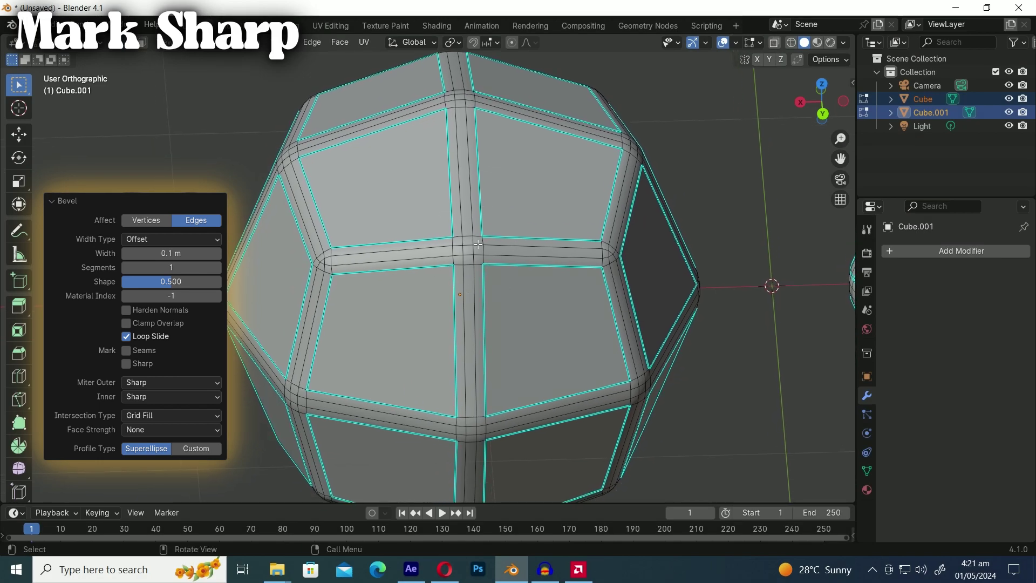
pyautogui.scroll(-2, 495, 298)
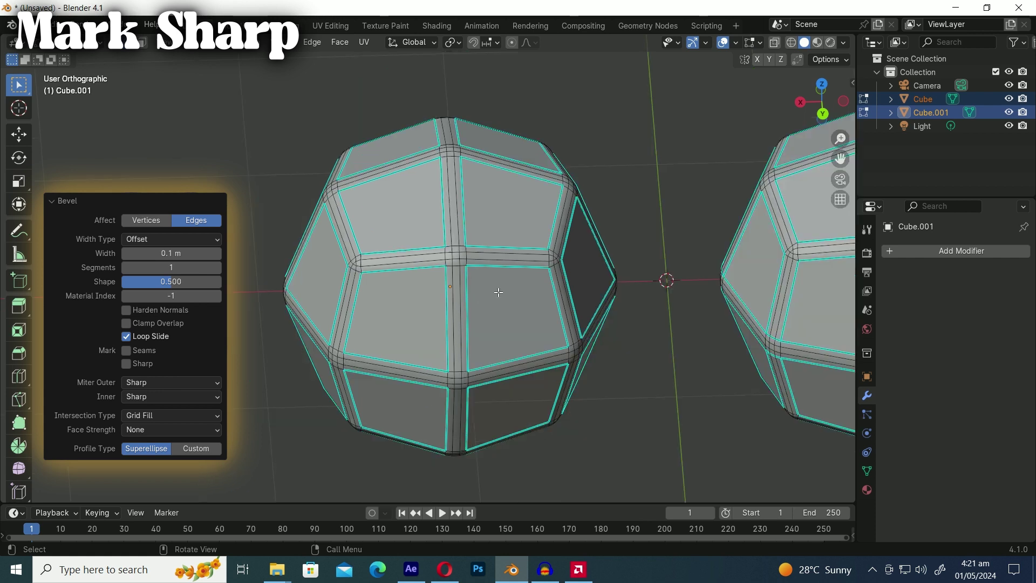
pyautogui.keyDown('shift'); pyautogui.moveTo(645, 311); pyautogui.dragTo(324, 315, button='middle'); pyautogui.keyUp('shift')
pyautogui.scroll(4, 594, 325)
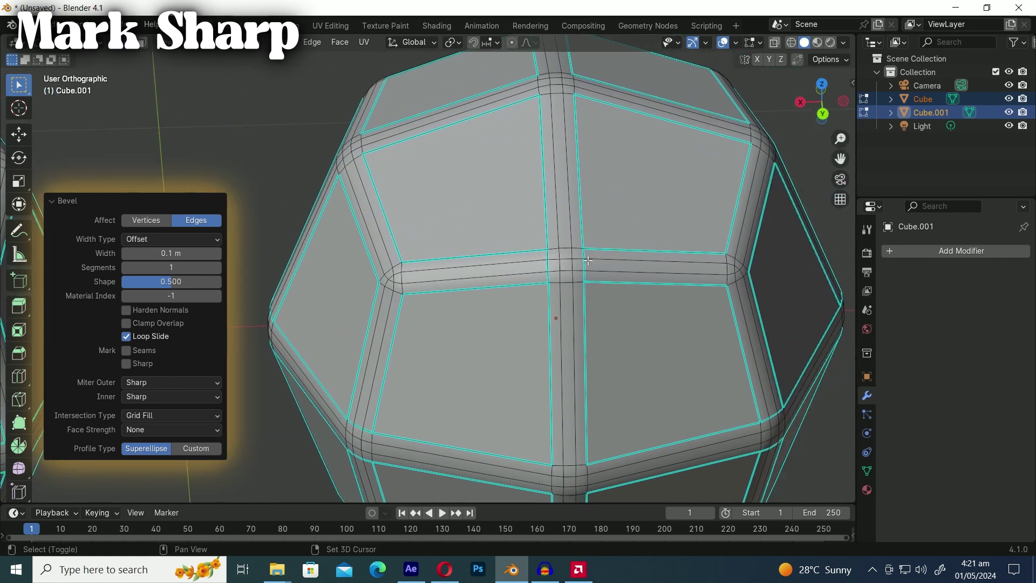
pyautogui.scroll(3, 569, 360)
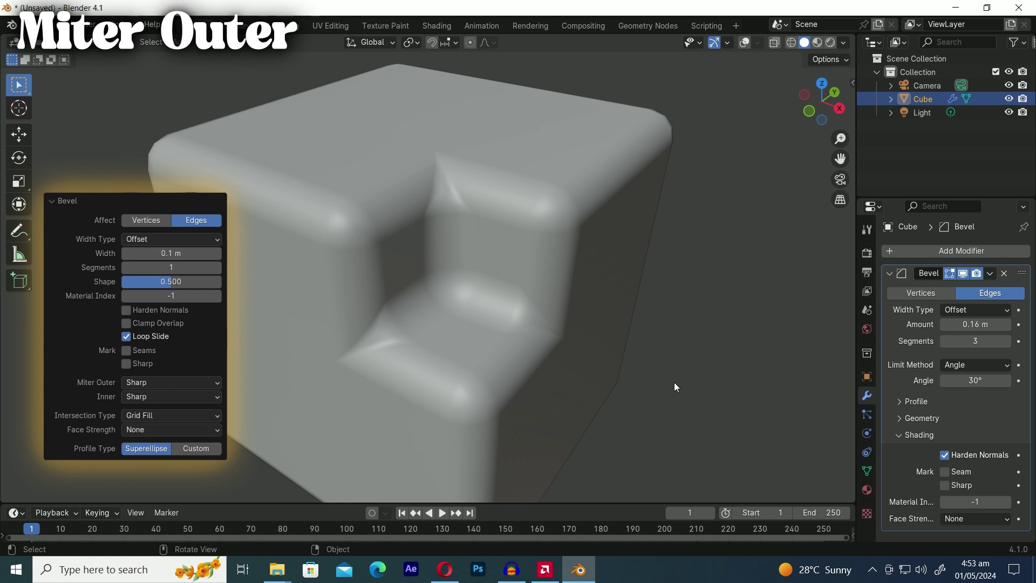
# - Set the Bevel modifier's Miter Outer to Patch and reduce Amount to 0.13 m
pyautogui.click(909, 419)
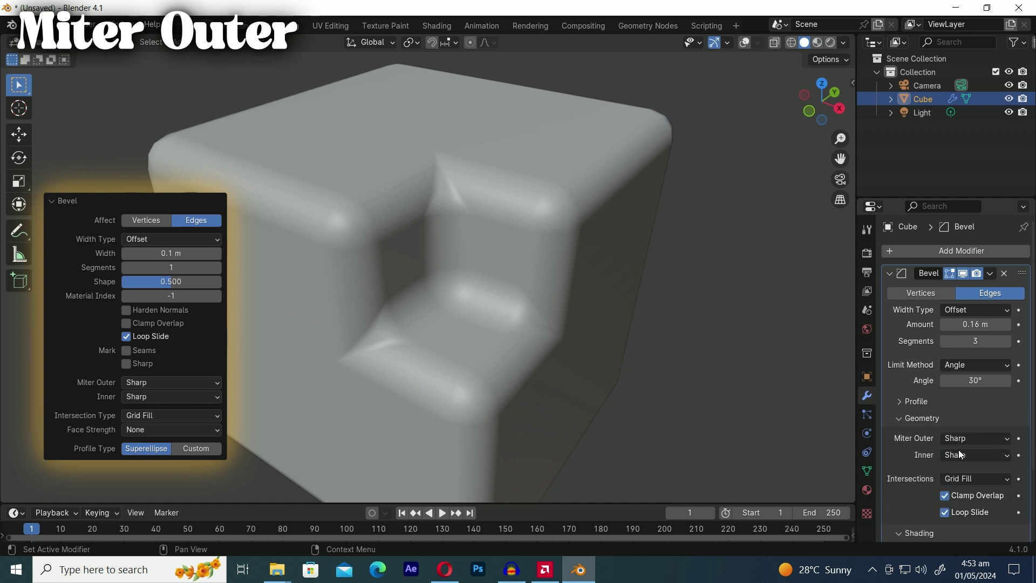
pyautogui.click(981, 438)
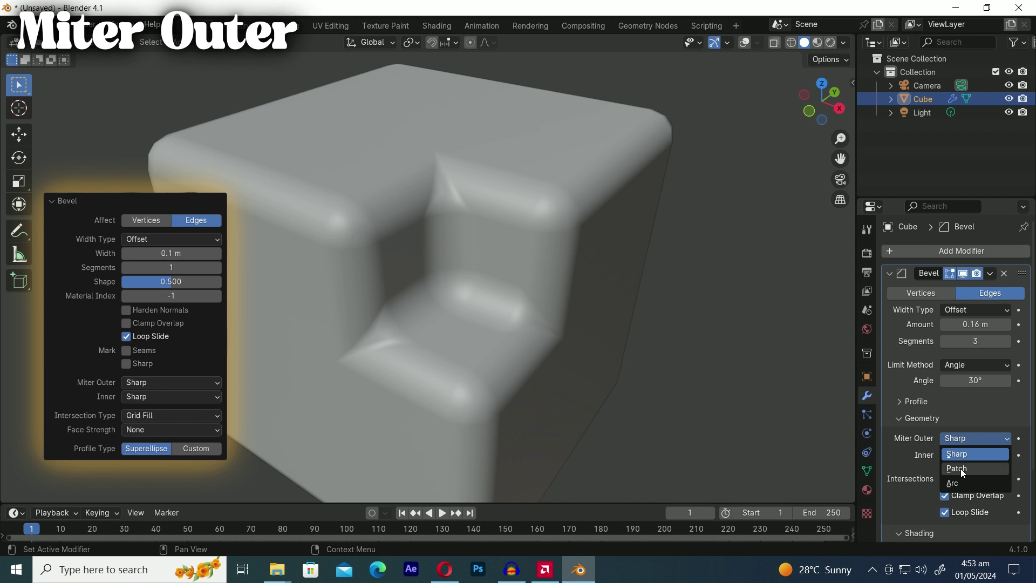
pyautogui.click(961, 468)
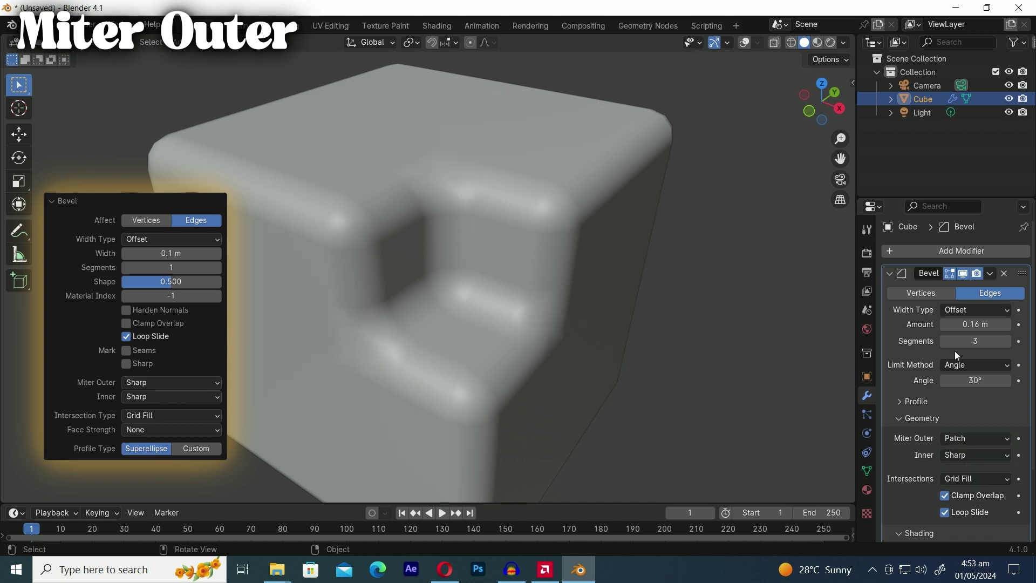
pyautogui.moveTo(976, 324); pyautogui.dragTo(966, 325)
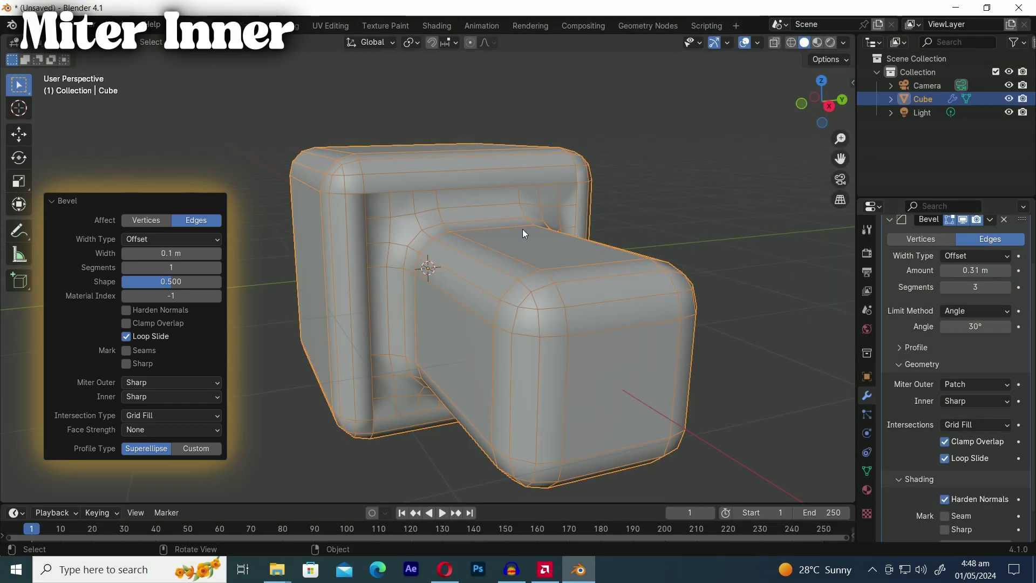
# - Set both the outer and inner miters of the cube's bevel to Arc
pyautogui.click(971, 384)
pyautogui.click(953, 431)
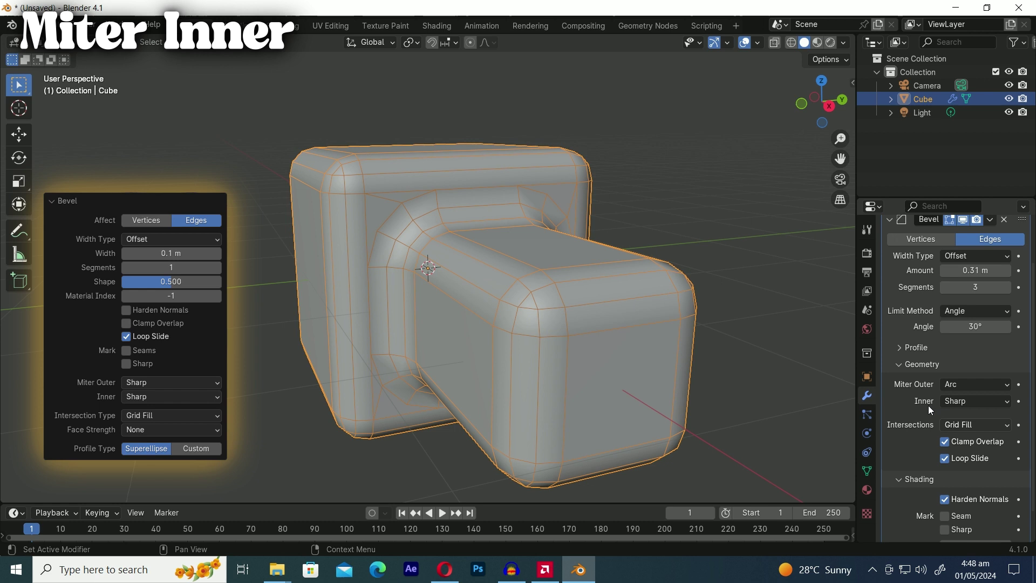
pyautogui.click(745, 43)
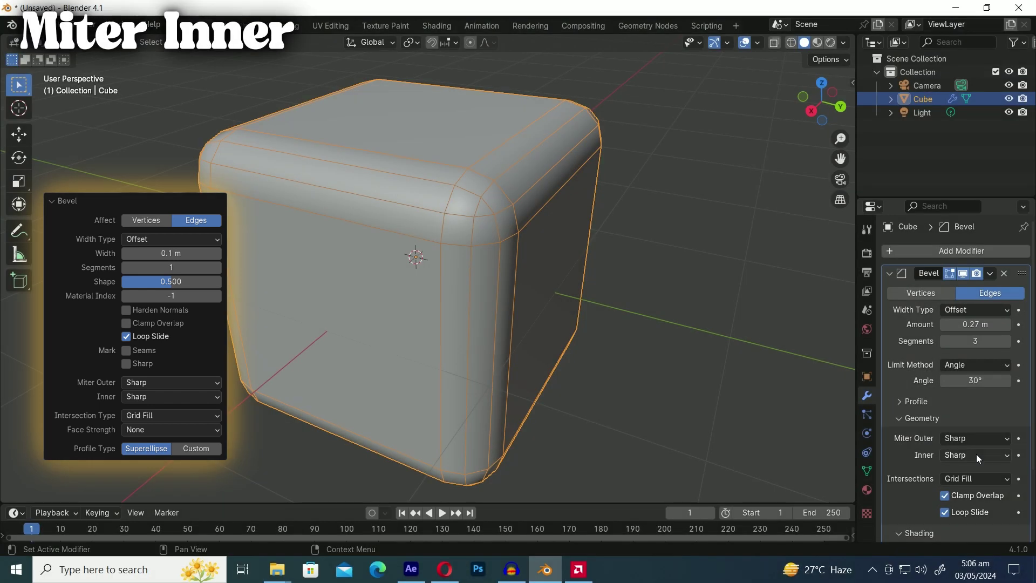
pyautogui.click(957, 455)
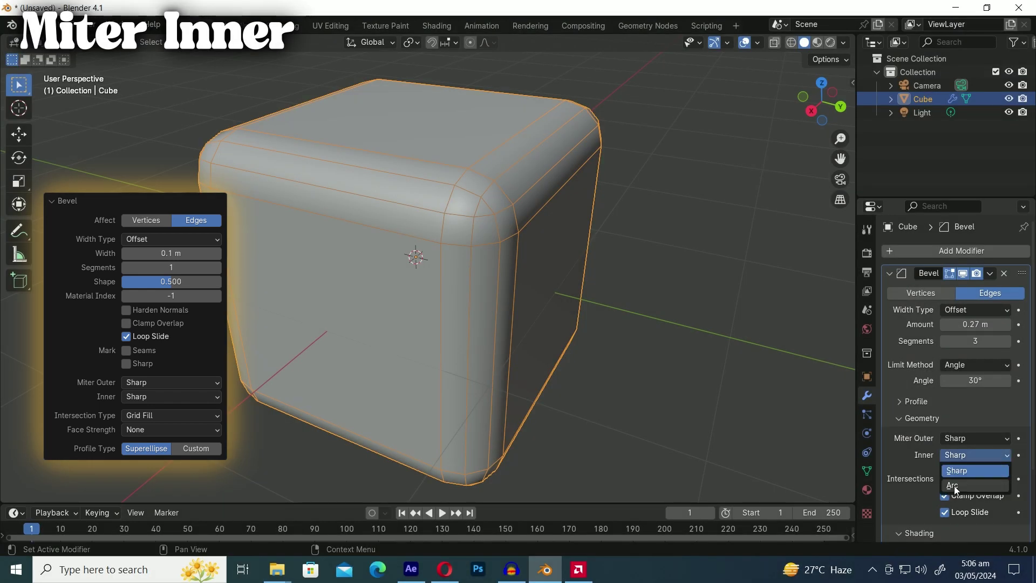
pyautogui.click(953, 484)
pyautogui.moveTo(616, 365); pyautogui.dragTo(613, 368, button='middle')
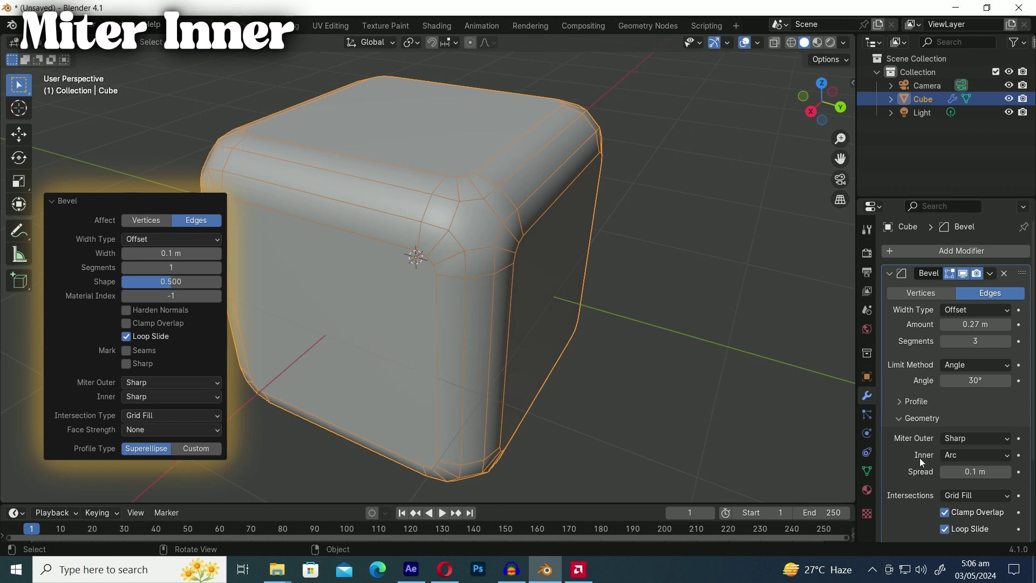
# - Raise the bevel segments to 5 and widen the inner miter spread to 0.64 m
pyautogui.click(1009, 341)
pyautogui.click(1008, 341)
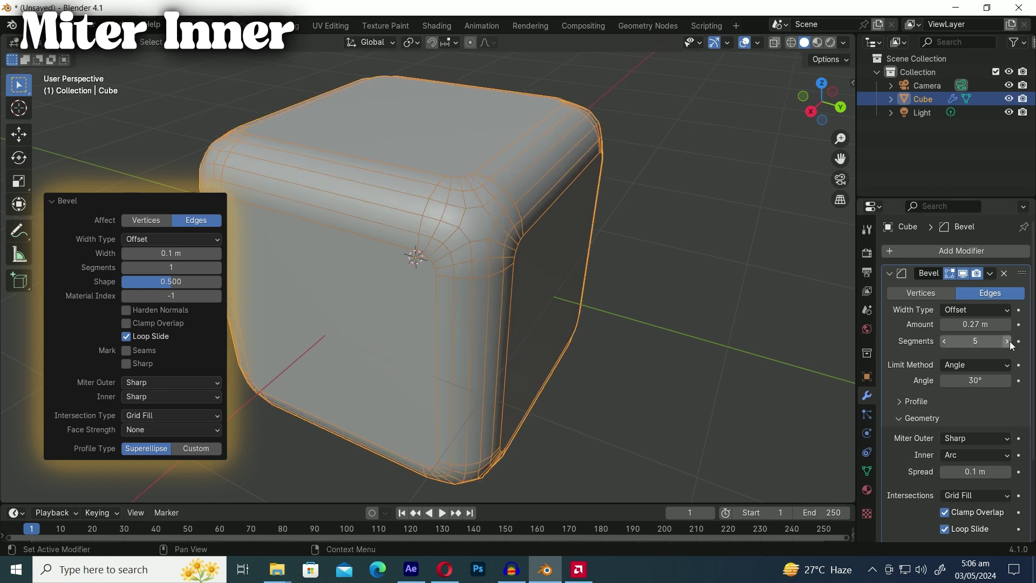
pyautogui.moveTo(975, 472); pyautogui.dragTo(1035, 472)
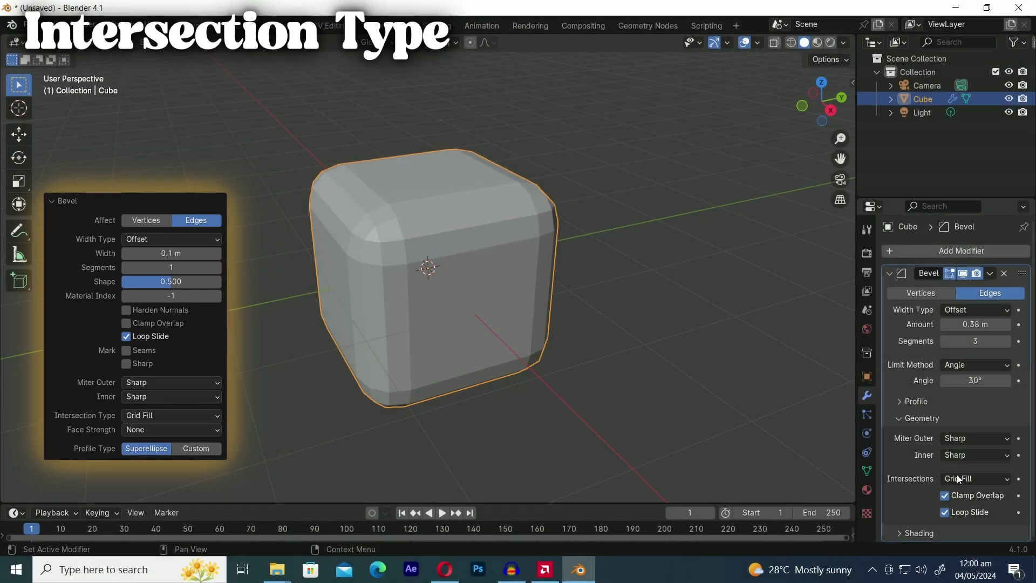
# - Switch the bevel's corner intersections from Grid Fill to Cutoff
pyautogui.click(987, 478)
pyautogui.click(961, 507)
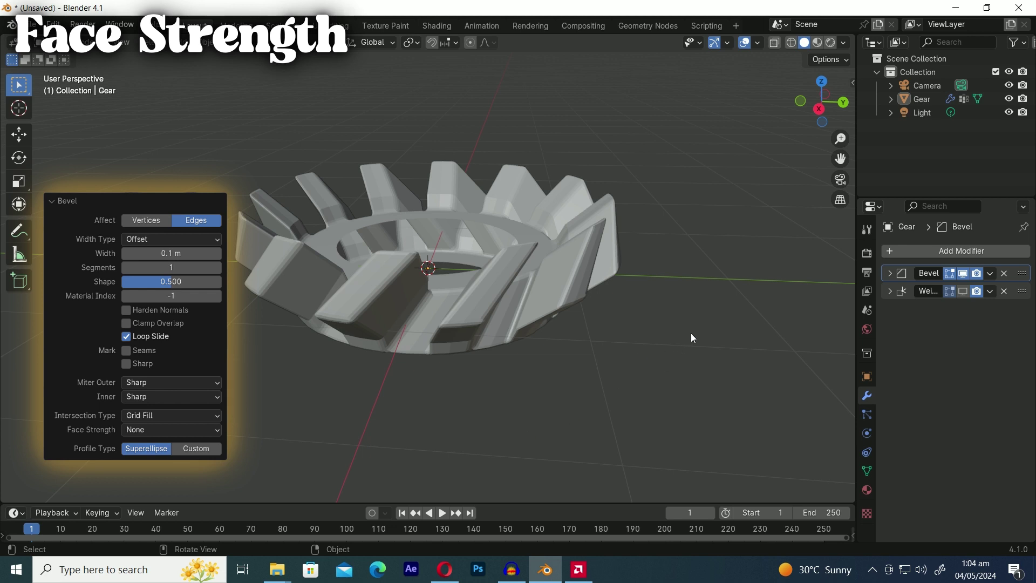
# - Expand the gear's Bevel settings and show the Weighted Normal modifier in the viewport
pyautogui.moveTo(692, 338); pyautogui.dragTo(694, 360, button='middle')
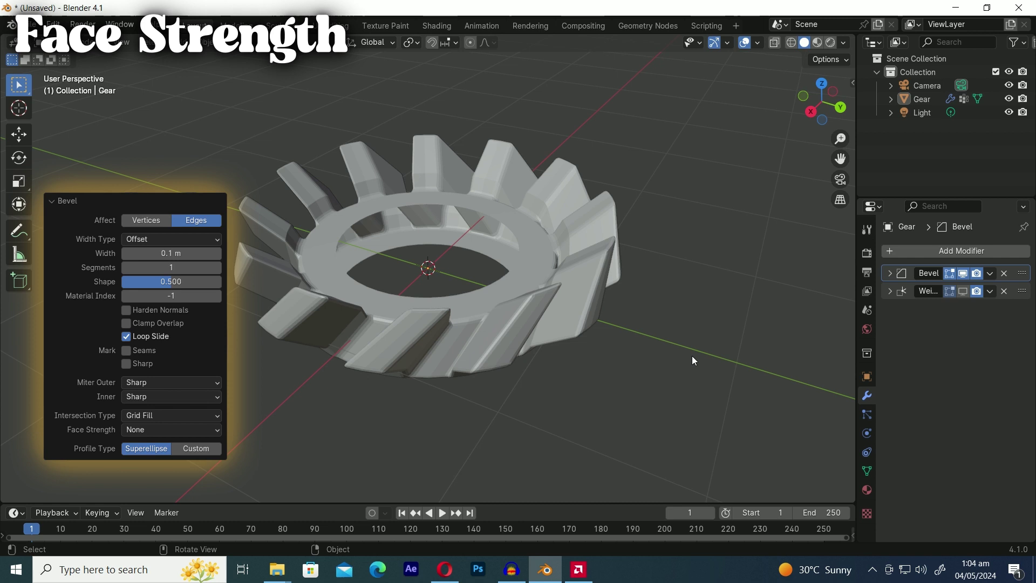
pyautogui.click(890, 273)
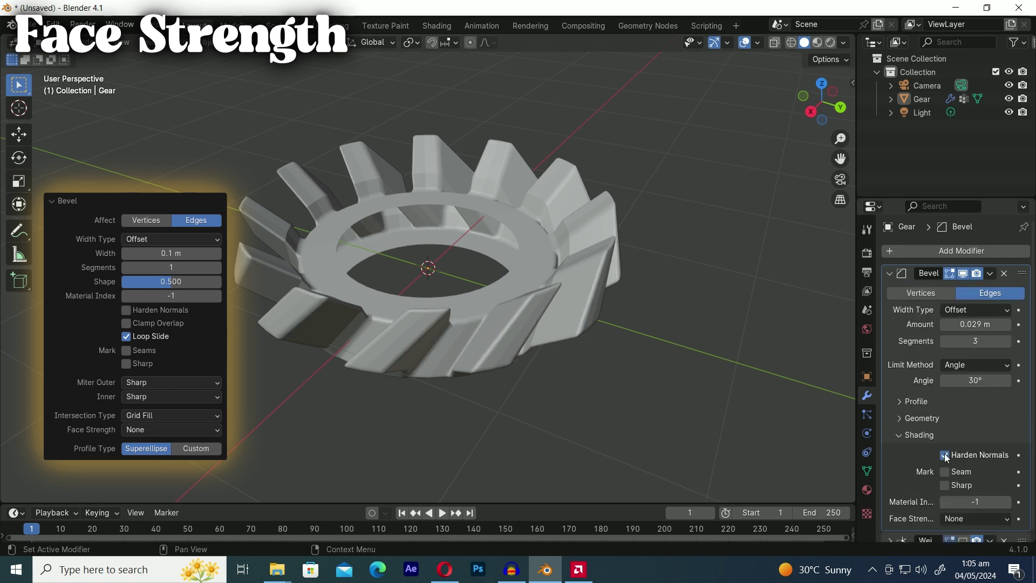
pyautogui.scroll(-1, 964, 434)
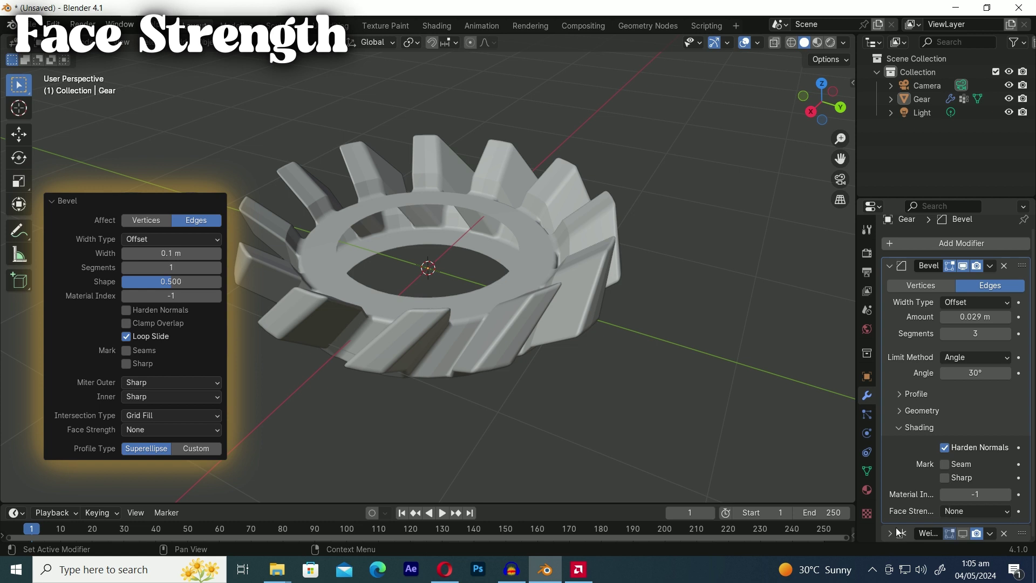
pyautogui.scroll(-5, 960, 467)
pyautogui.click(963, 429)
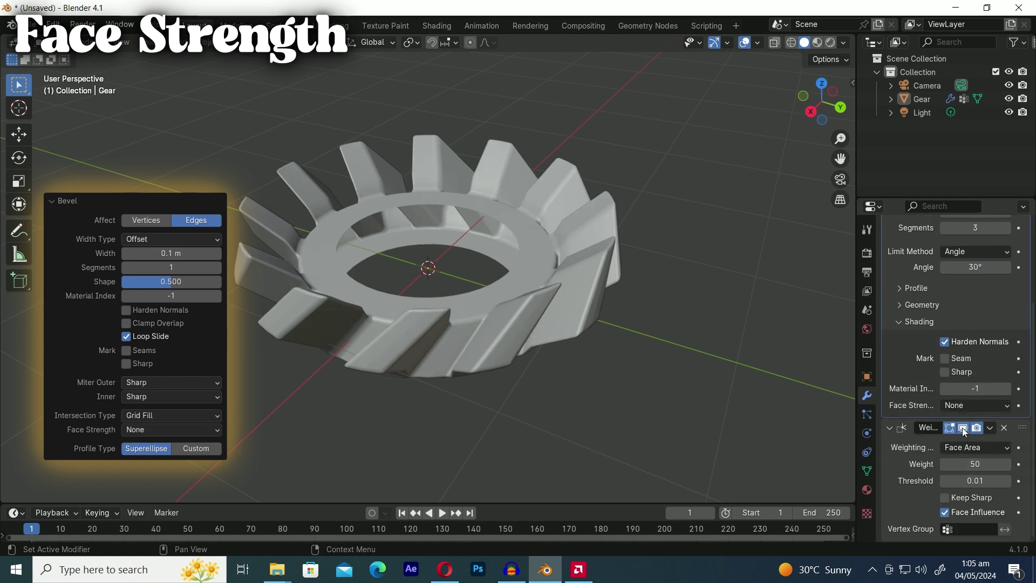
pyautogui.moveTo(588, 346)
pyautogui.mouseDown(button='middle')
pyautogui.moveTo(595, 371)
pyautogui.moveTo(578, 351)
pyautogui.mouseUp(button='middle')
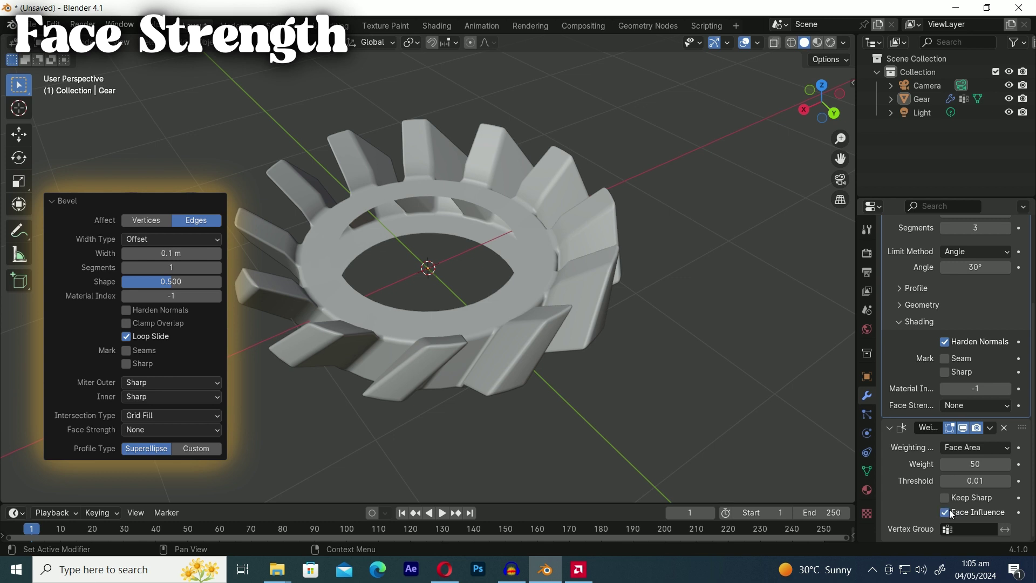
# - Set the Bevel's Face Strength to Affected, then back to None
pyautogui.click(992, 410)
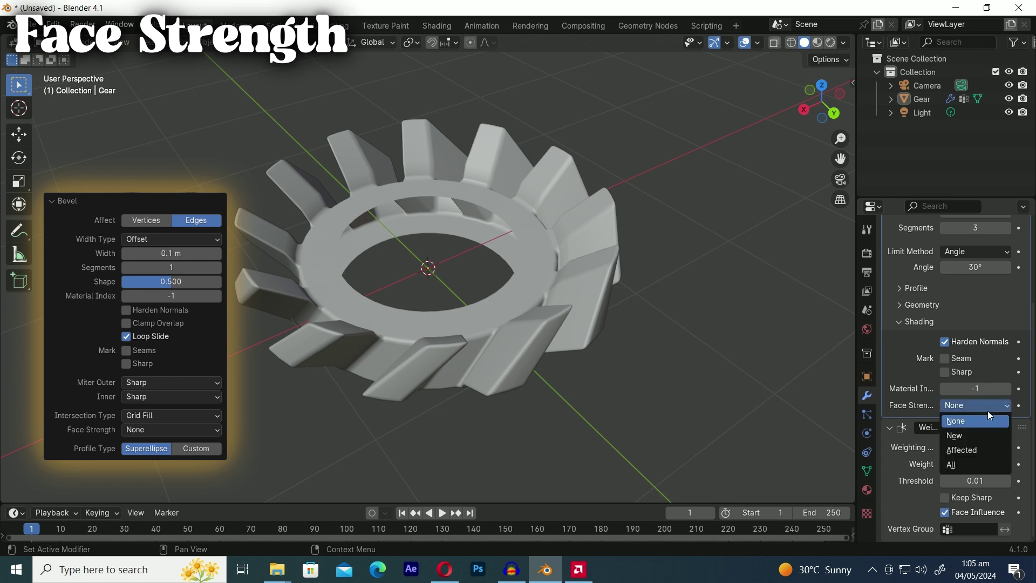
pyautogui.click(968, 450)
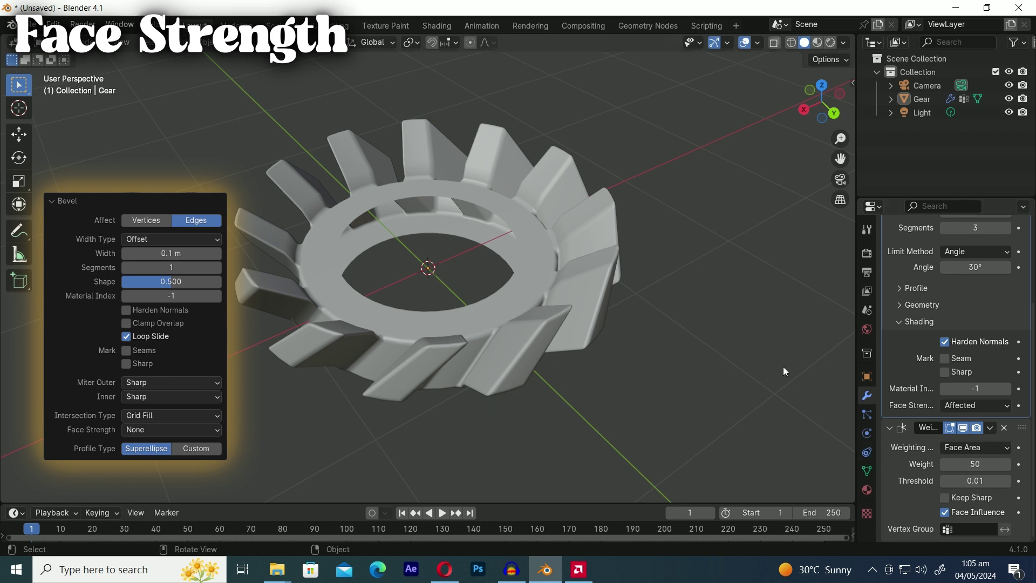
pyautogui.click(970, 406)
pyautogui.click(959, 421)
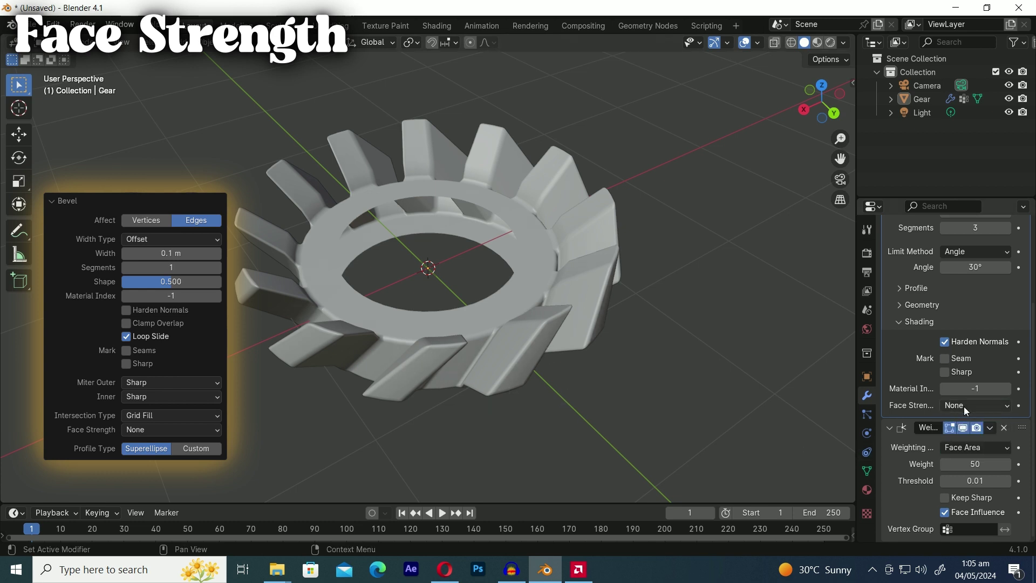
pyautogui.click(964, 406)
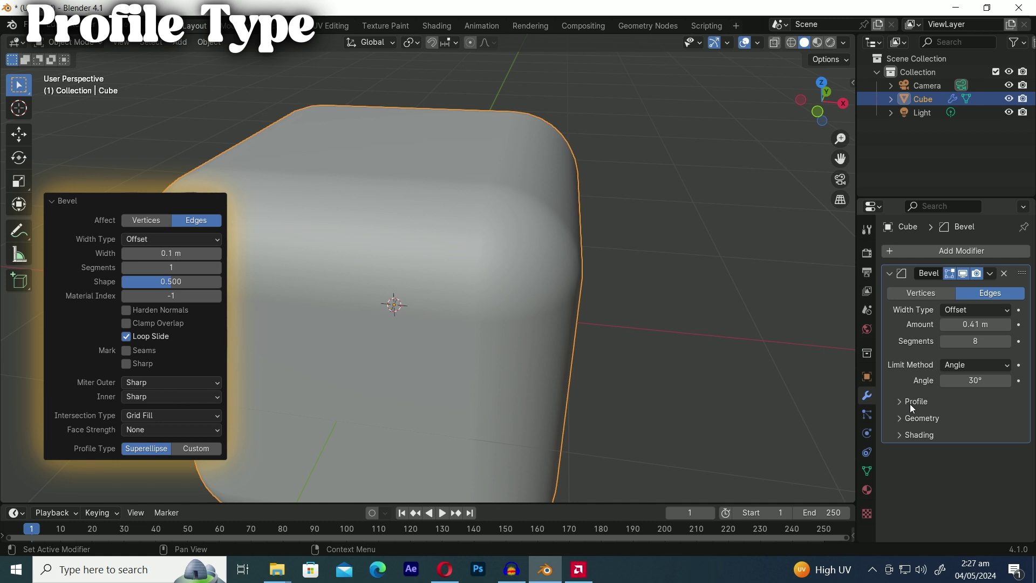
# - Lower the bevel profile shape to 0.05, then switch to a Custom profile and raise a curve point
pyautogui.click(910, 403)
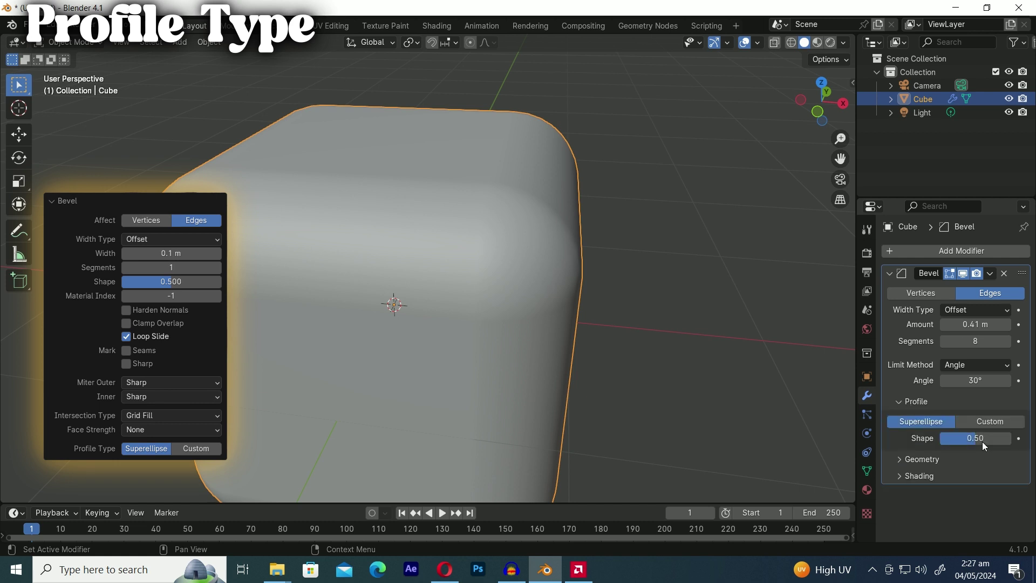
pyautogui.moveTo(975, 438)
pyautogui.mouseDown()
pyautogui.moveTo(944, 438)
pyautogui.moveTo(975, 438)
pyautogui.mouseUp()
pyautogui.scroll(-2, 697, 427)
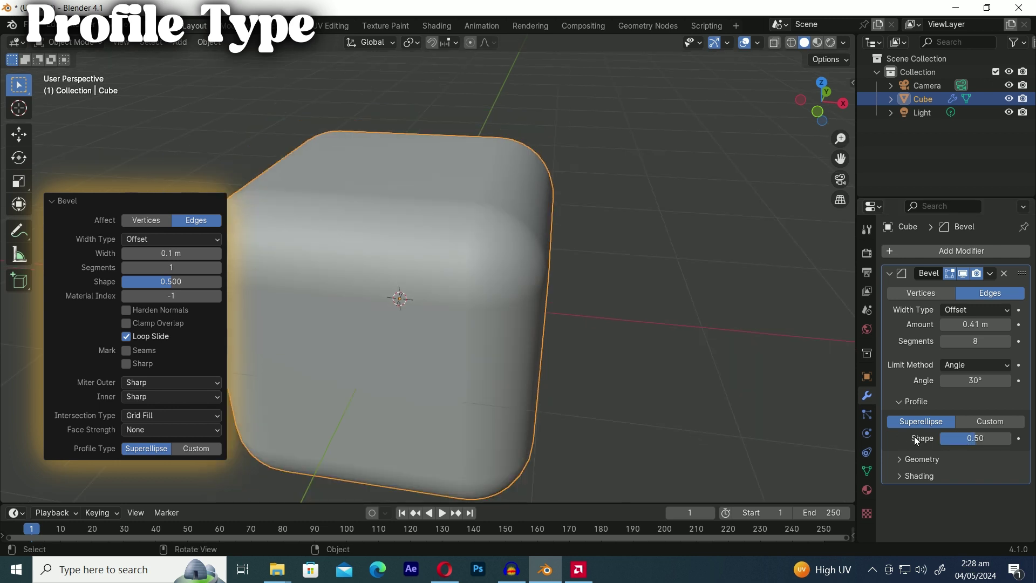
pyautogui.click(985, 425)
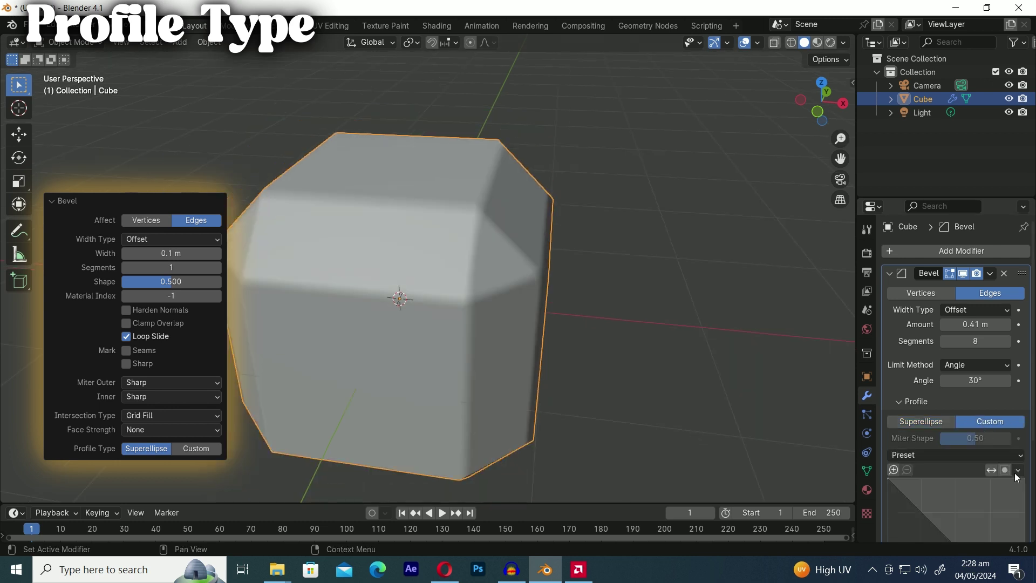
pyautogui.scroll(-5, 1017, 477)
pyautogui.moveTo(701, 396); pyautogui.dragTo(707, 385, button='middle')
pyautogui.scroll(-1, 984, 432)
pyautogui.moveTo(984, 439); pyautogui.dragTo(985, 380)
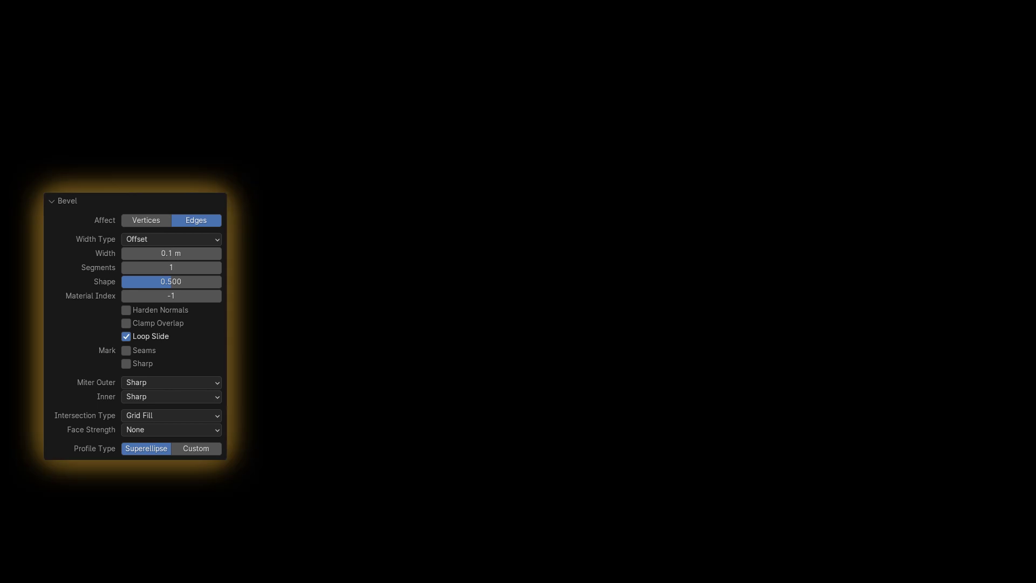
# - Try the Support Loops, Cornice Molding and Crown Molding profile presets on the cube
pyautogui.click(1006, 347)
pyautogui.click(994, 373)
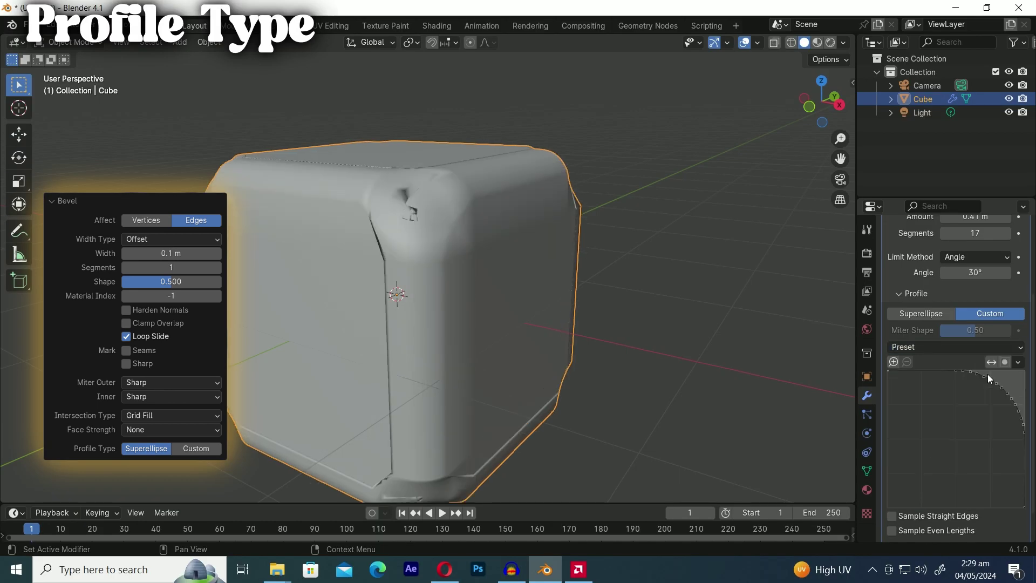
pyautogui.scroll(3, 985, 389)
pyautogui.click(983, 428)
pyautogui.click(983, 468)
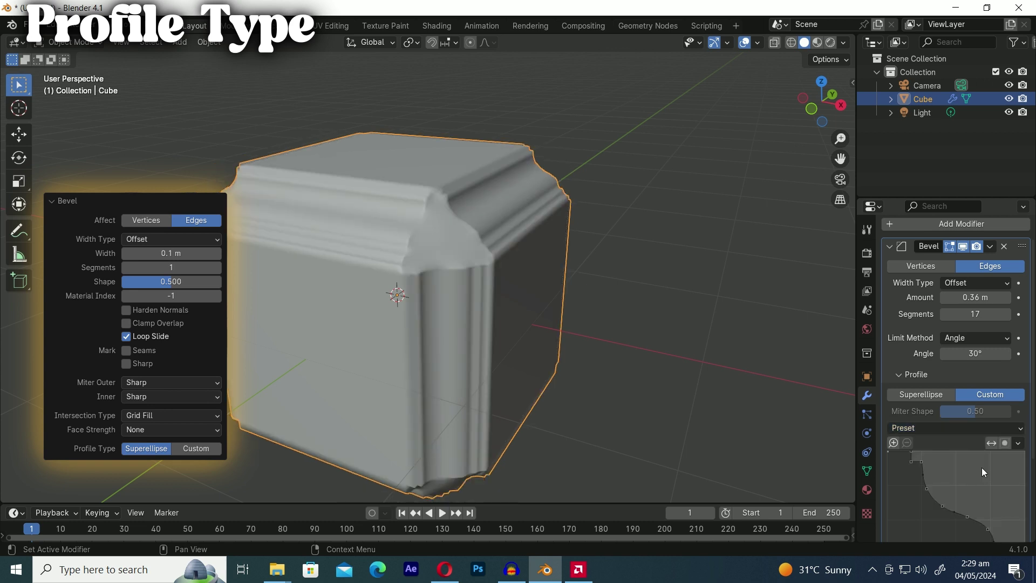
pyautogui.click(983, 428)
pyautogui.click(982, 482)
pyautogui.moveTo(691, 355); pyautogui.dragTo(588, 335, button='middle')
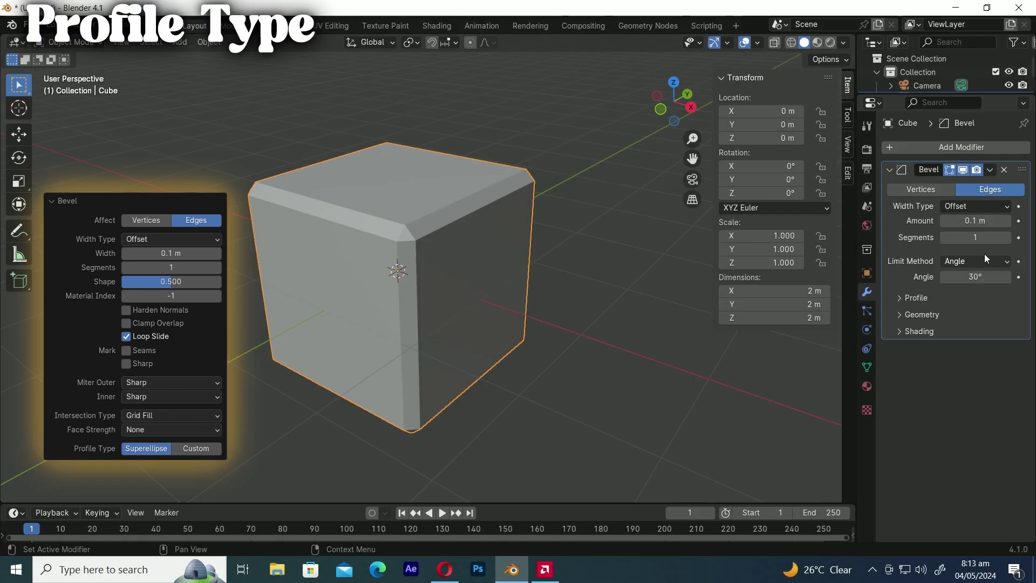
# - Limit the bevel to weighted edges and set it to 20 segments
pyautogui.click(976, 261)
pyautogui.click(951, 294)
pyautogui.click(974, 238)
pyautogui.write('2')
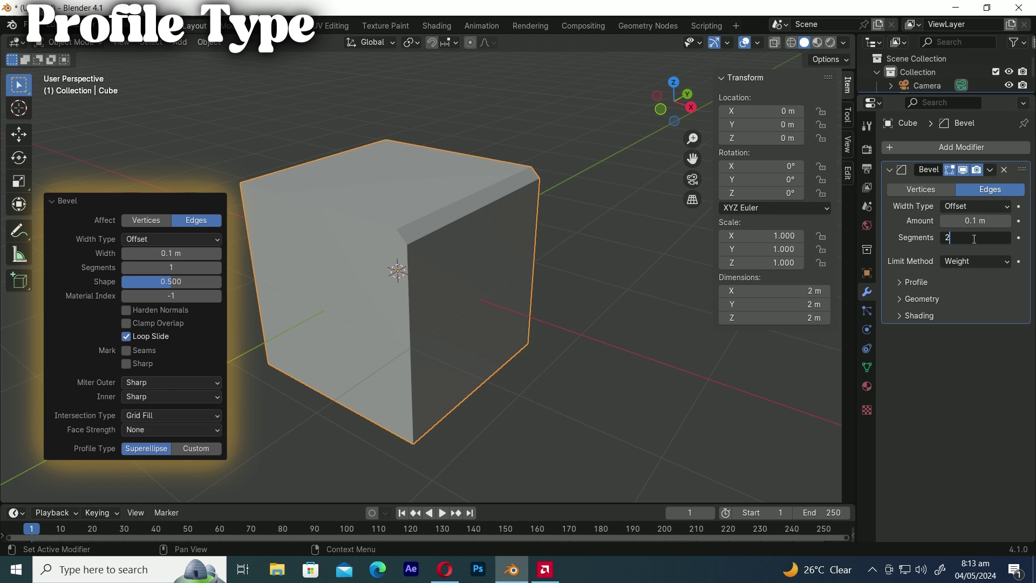
pyautogui.write('0')
pyautogui.press('Return')
# - Apply the Steps custom profile preset and increase the bevel amount to 1.61 m
pyautogui.click(917, 282)
pyautogui.click(987, 302)
pyautogui.click(988, 336)
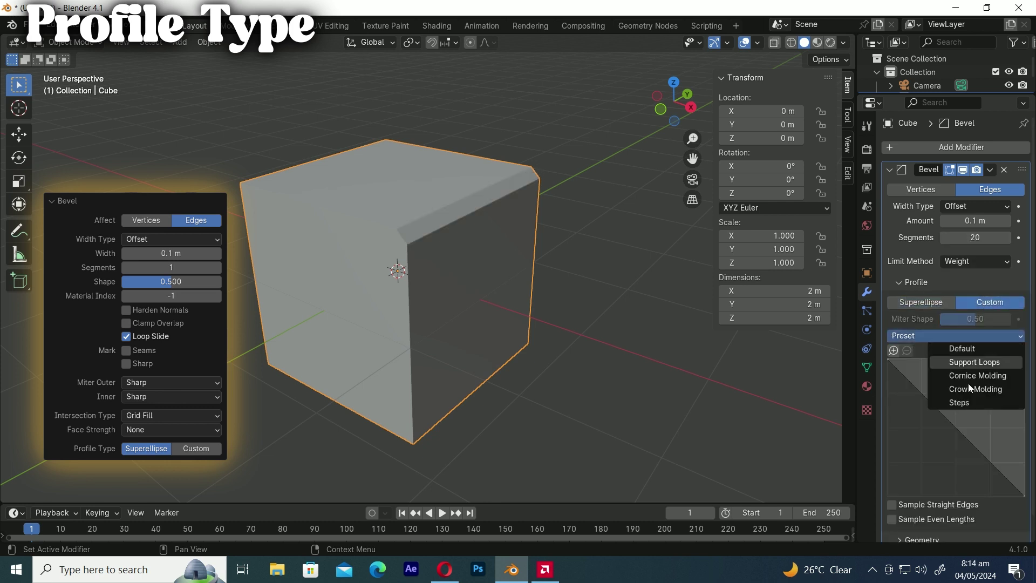
pyautogui.click(959, 403)
pyautogui.moveTo(971, 221); pyautogui.dragTo(1021, 221)
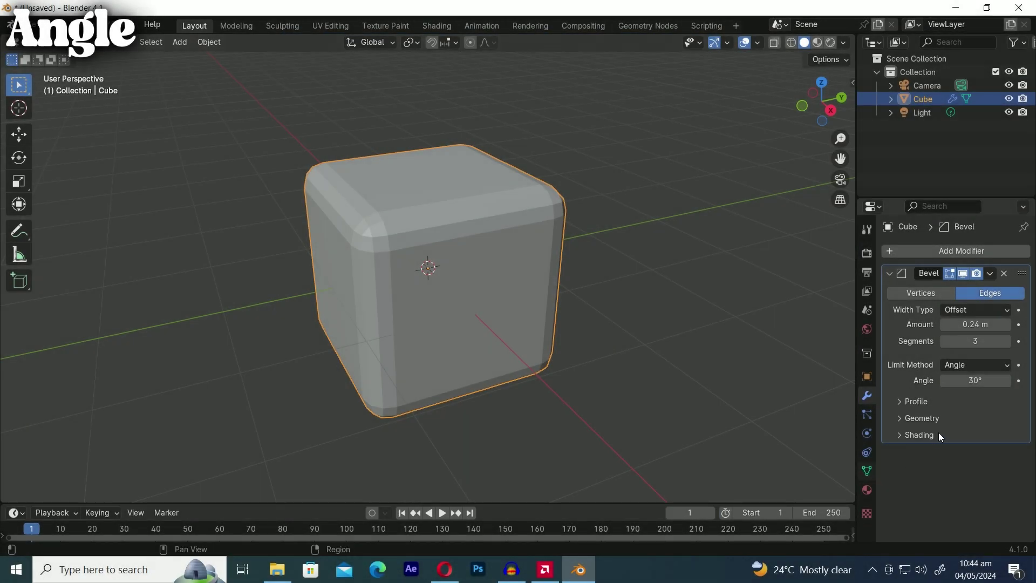
# - Set the cube's bevel angle limit to 76°, then the icosphere's bevel to 0.03 m at 12°
pyautogui.moveTo(976, 380); pyautogui.dragTo(1026, 380)
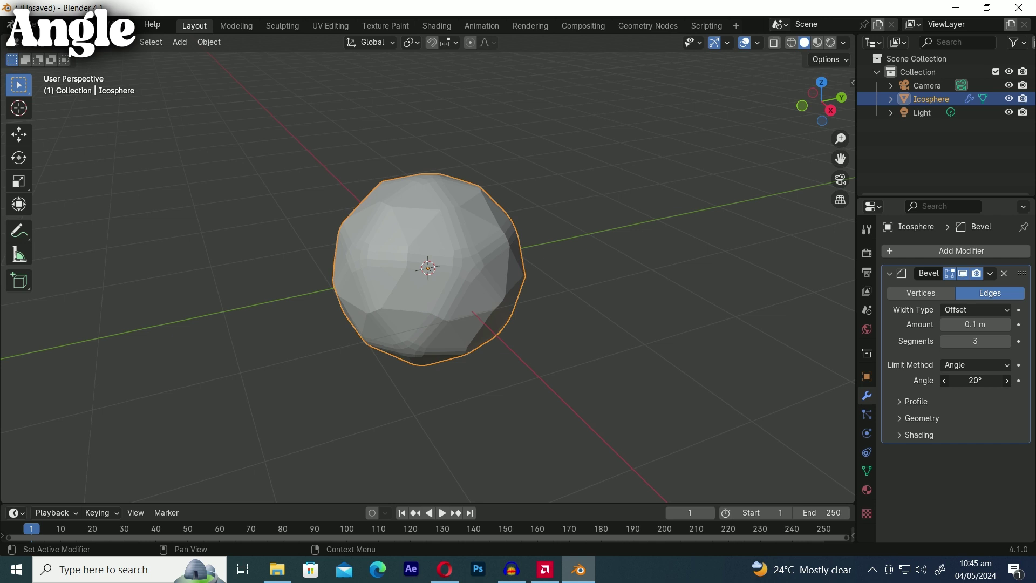
pyautogui.moveTo(976, 324); pyautogui.dragTo(958, 324)
pyautogui.moveTo(975, 380); pyautogui.dragTo(954, 381)
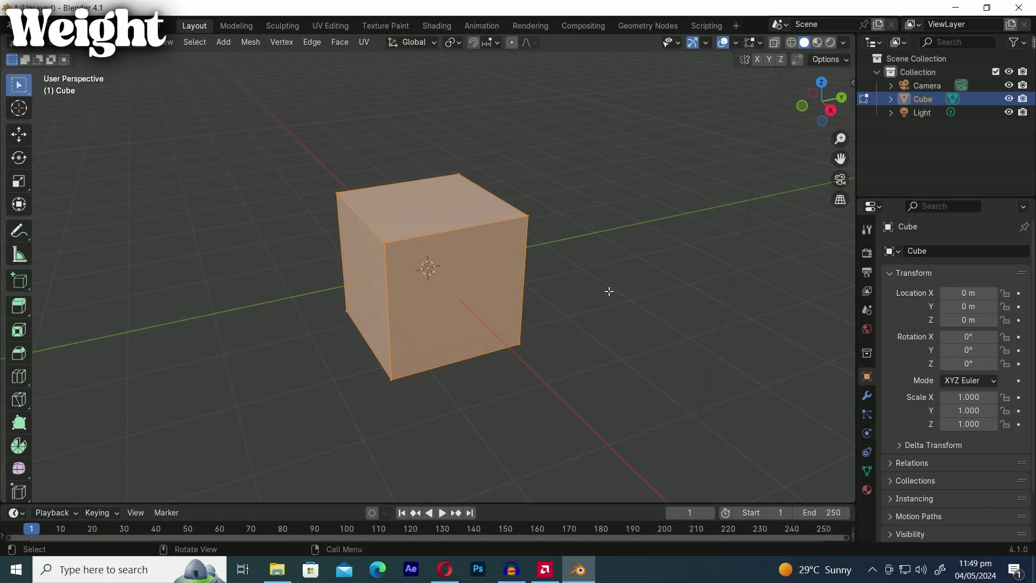
# - Give the cube's two top edges a bevel weight of 1.00 in the item panel
pyautogui.hotkey('alt', 'a')
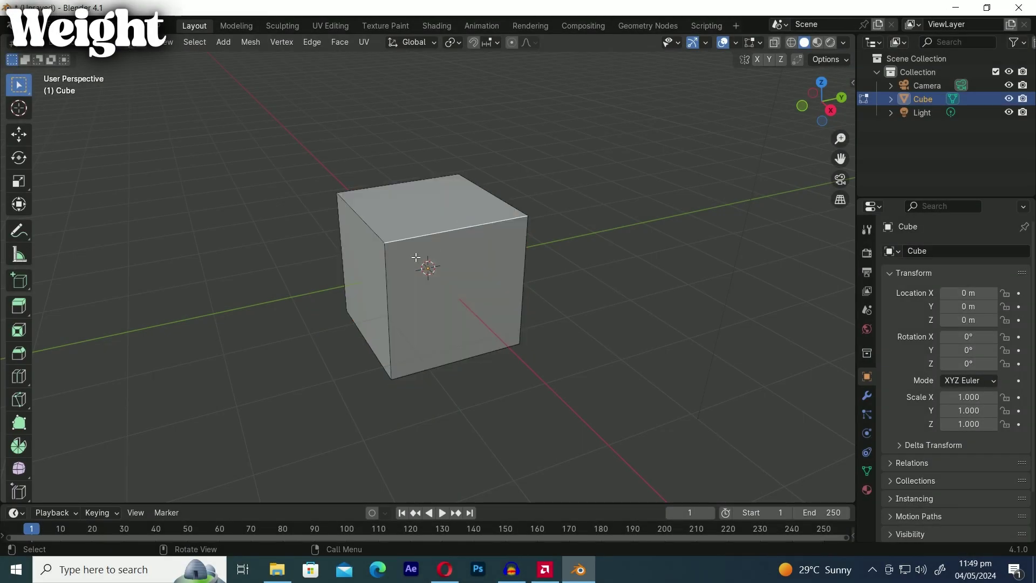
pyautogui.moveTo(378, 285); pyautogui.dragTo(432, 287, button='middle')
pyautogui.keyDown('shift'); pyautogui.click(353, 224); pyautogui.keyUp('shift')
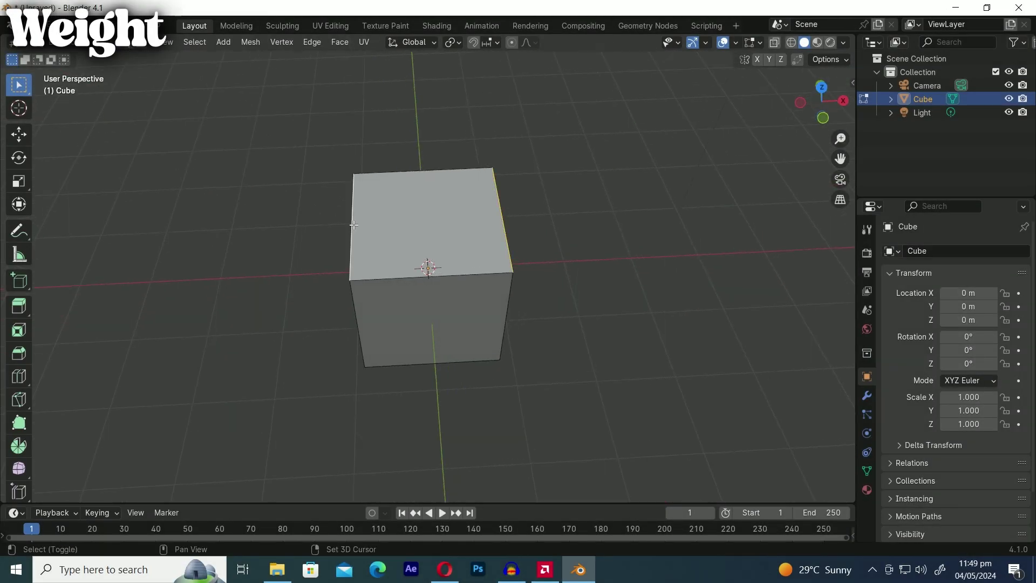
pyautogui.press('n')
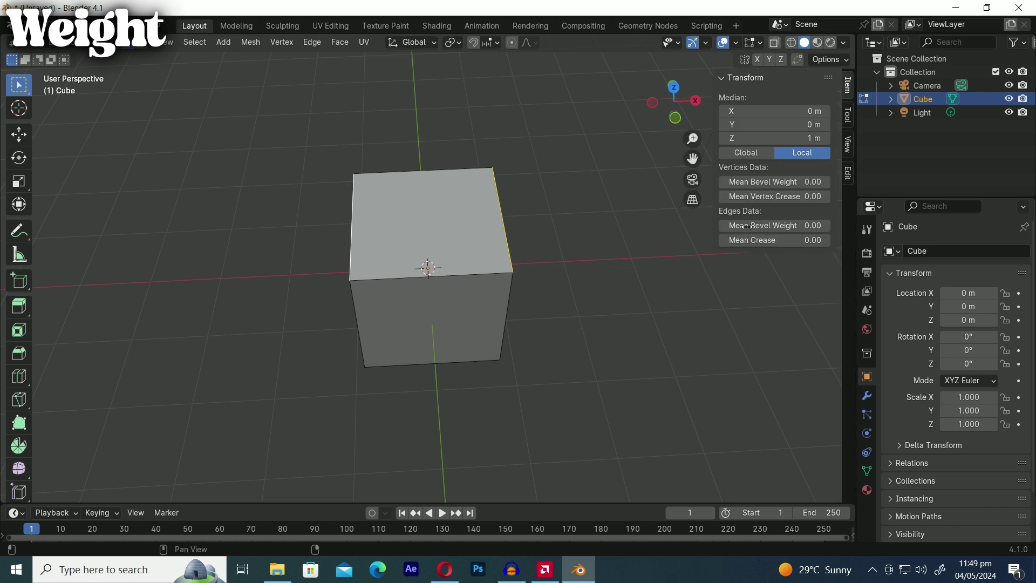
pyautogui.moveTo(748, 226); pyautogui.dragTo(767, 226)
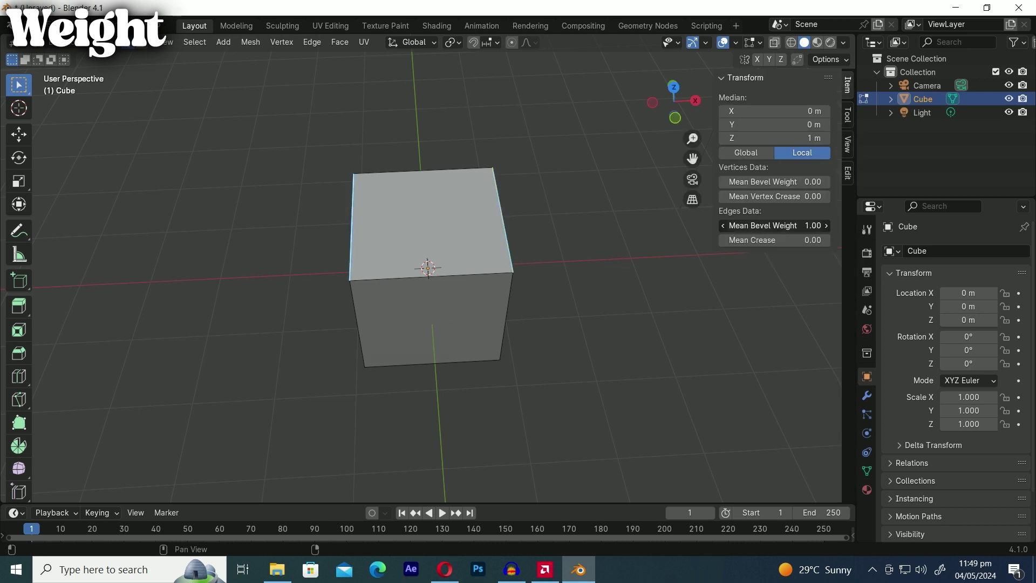
pyautogui.moveTo(554, 369); pyautogui.dragTo(595, 361, button='middle')
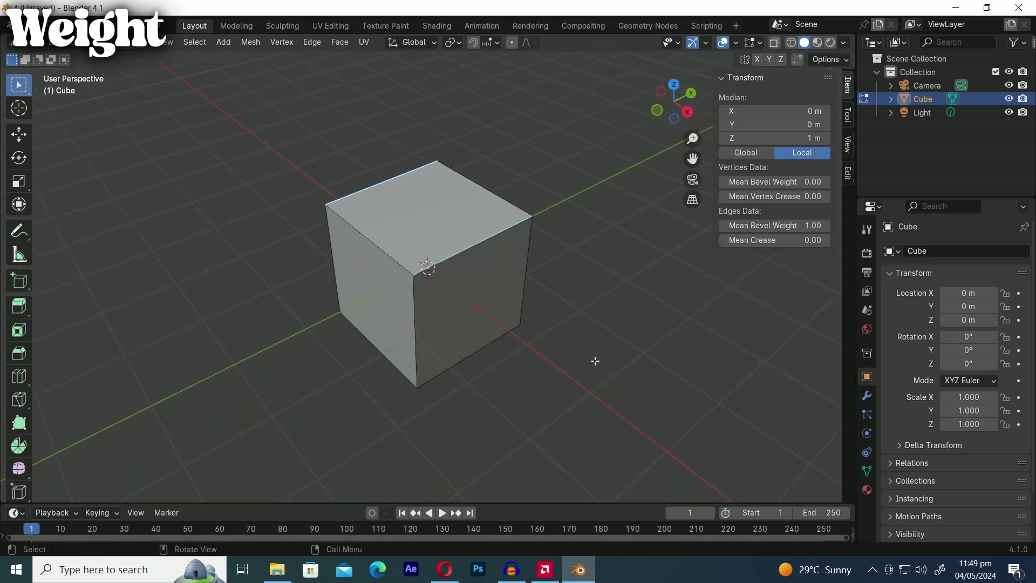
# - Add a Bevel modifier limited by Weight, with 10 segments and a 0.86 m amount
pyautogui.click(868, 397)
pyautogui.click(955, 249)
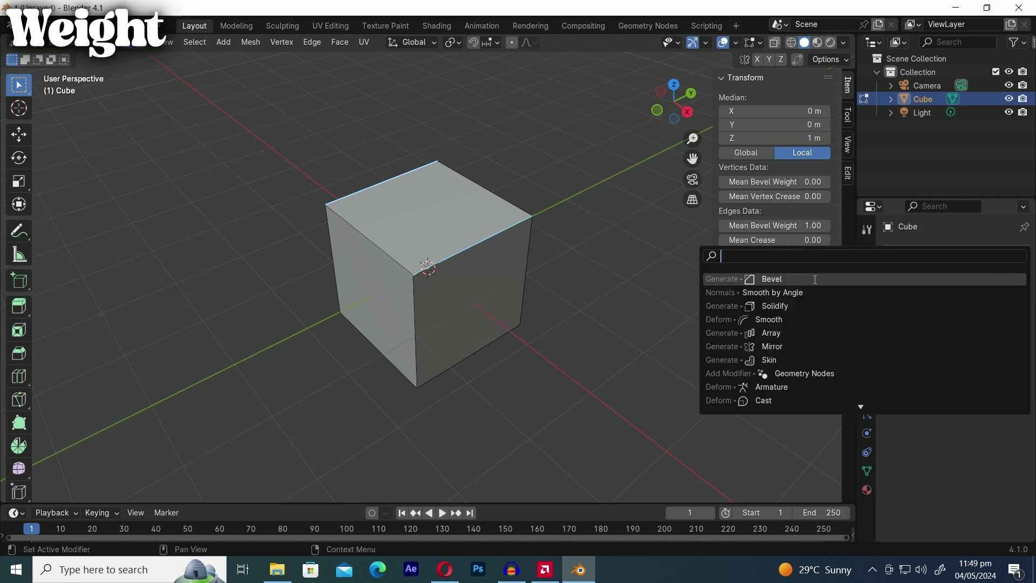
pyautogui.click(815, 279)
pyautogui.press('Tab')
pyautogui.click(990, 363)
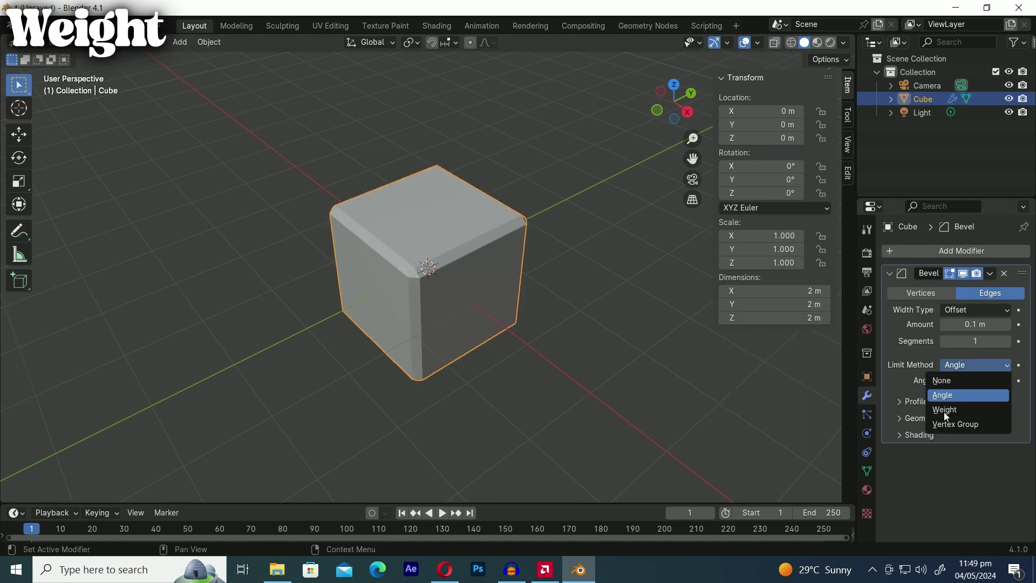
pyautogui.click(944, 410)
pyautogui.moveTo(972, 341); pyautogui.dragTo(1009, 343)
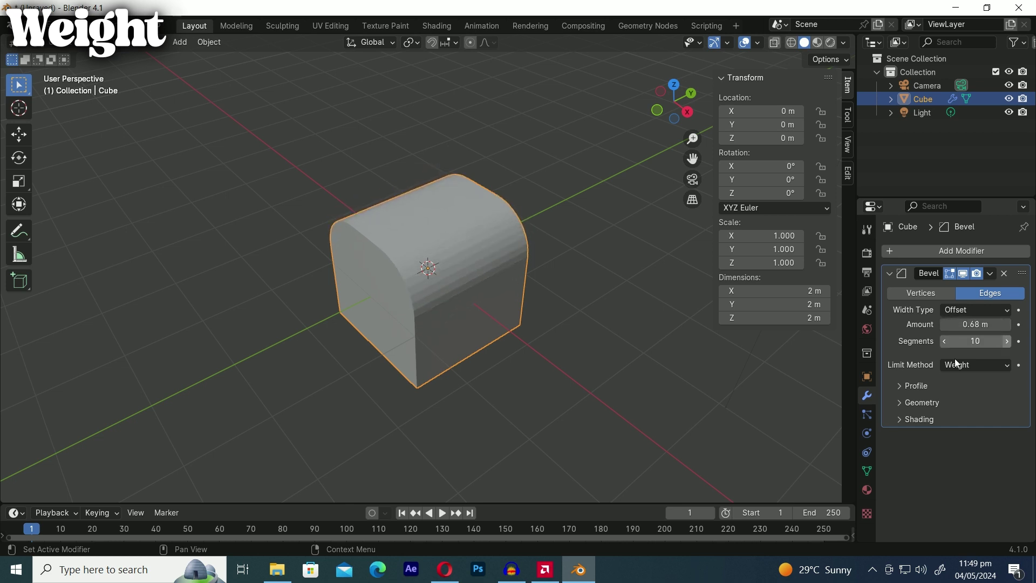
pyautogui.moveTo(826, 375); pyautogui.dragTo(585, 386, button='middle')
# - Lower the right top edge's bevel weight to 0.41
pyautogui.press('Tab')
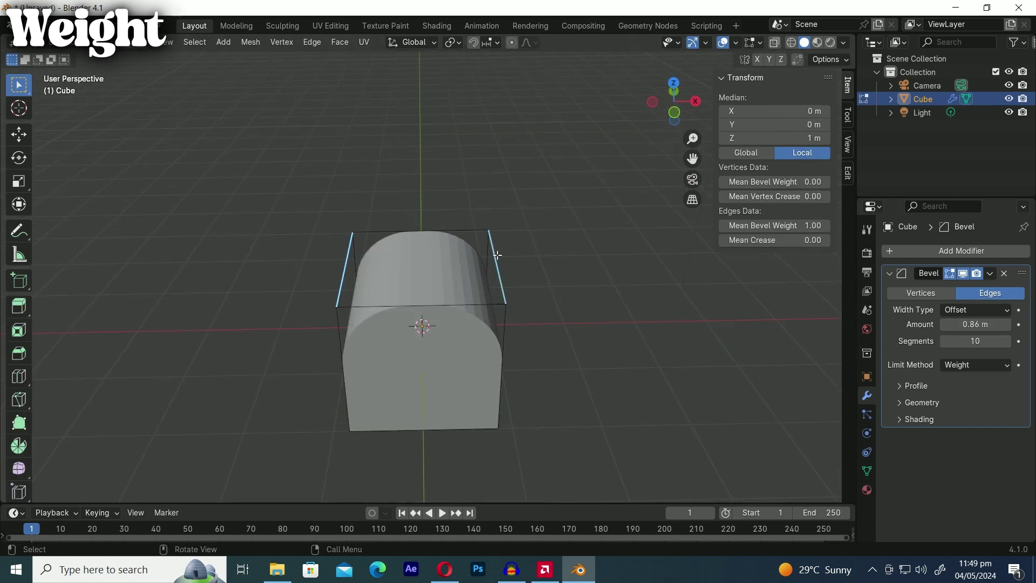
pyautogui.click(498, 255)
pyautogui.moveTo(777, 226); pyautogui.dragTo(747, 226)
pyautogui.moveTo(678, 342); pyautogui.dragTo(428, 359, button='middle')
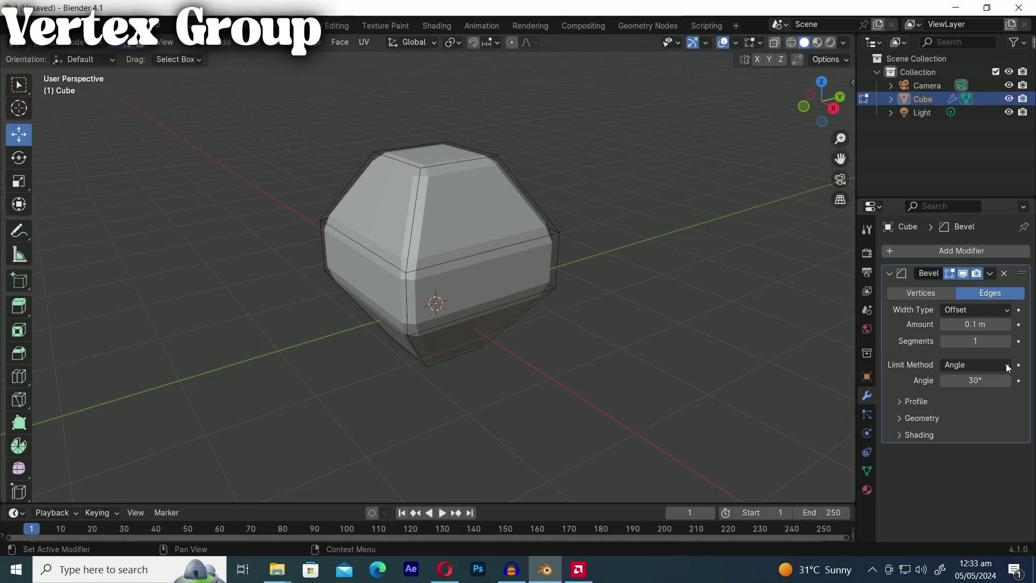
# - Set the bevel limit method to Vertex Group and add a new vertex group to the cube
pyautogui.click(975, 365)
pyautogui.click(950, 424)
pyautogui.click(867, 471)
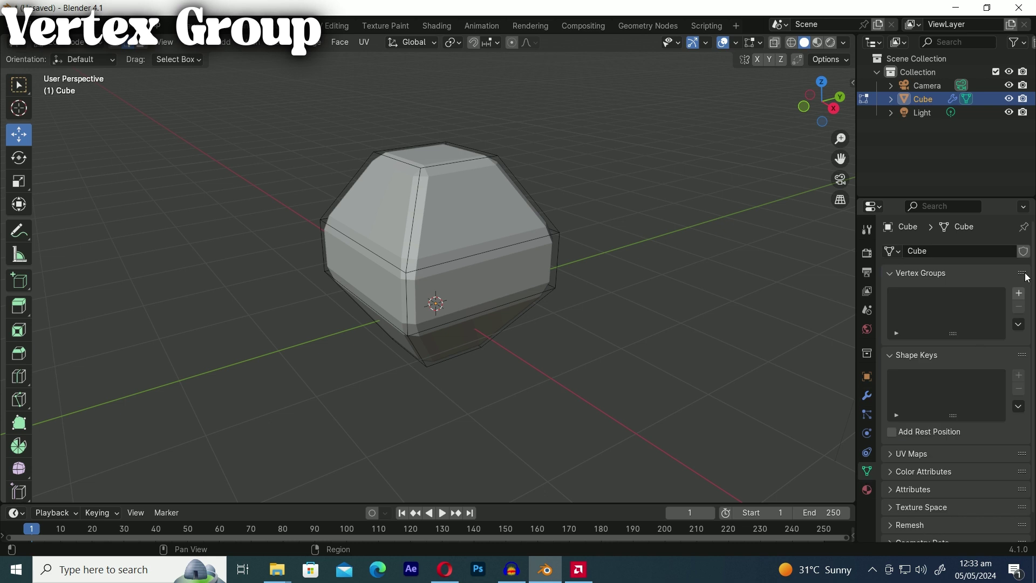
pyautogui.click(1022, 294)
pyautogui.moveTo(763, 312); pyautogui.dragTo(513, 323, button='middle')
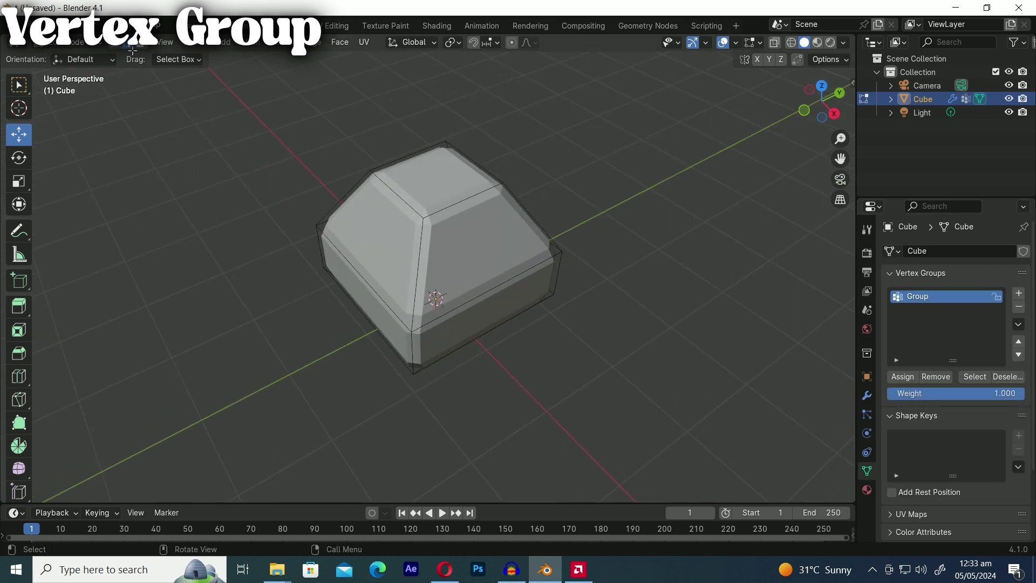
# - Restrict the bevel to vertex group Group and raise it to 0.59 m with 11 segments
pyautogui.click(867, 396)
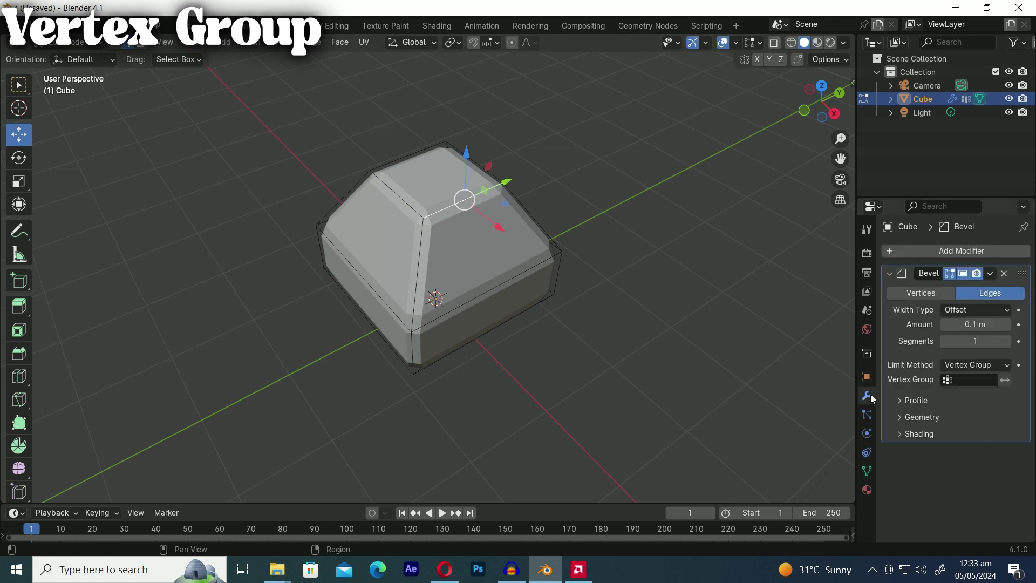
pyautogui.click(958, 380)
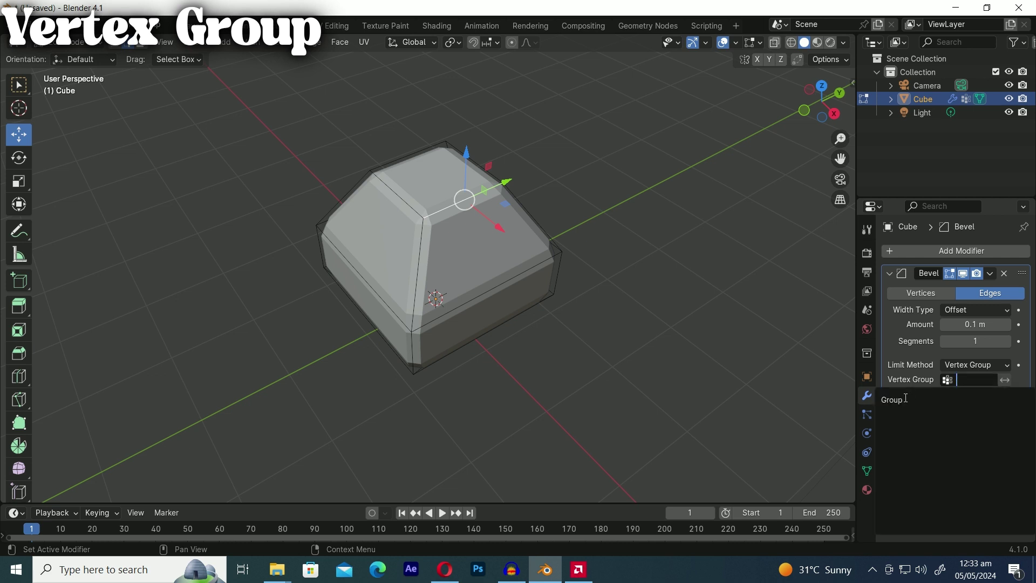
pyautogui.click(905, 399)
pyautogui.moveTo(537, 352); pyautogui.dragTo(564, 313, button='middle')
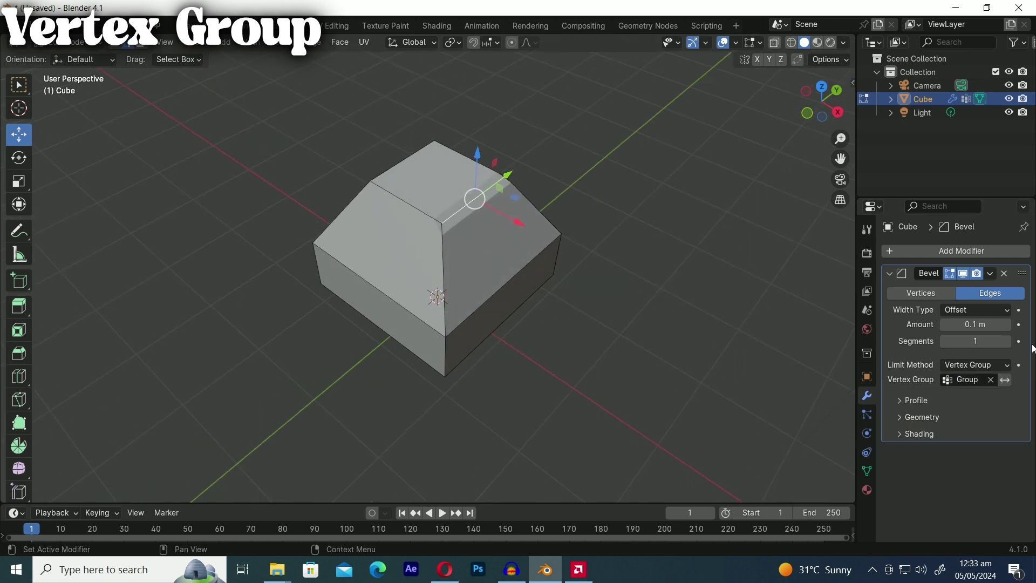
pyautogui.moveTo(1008, 342); pyautogui.dragTo(967, 324)
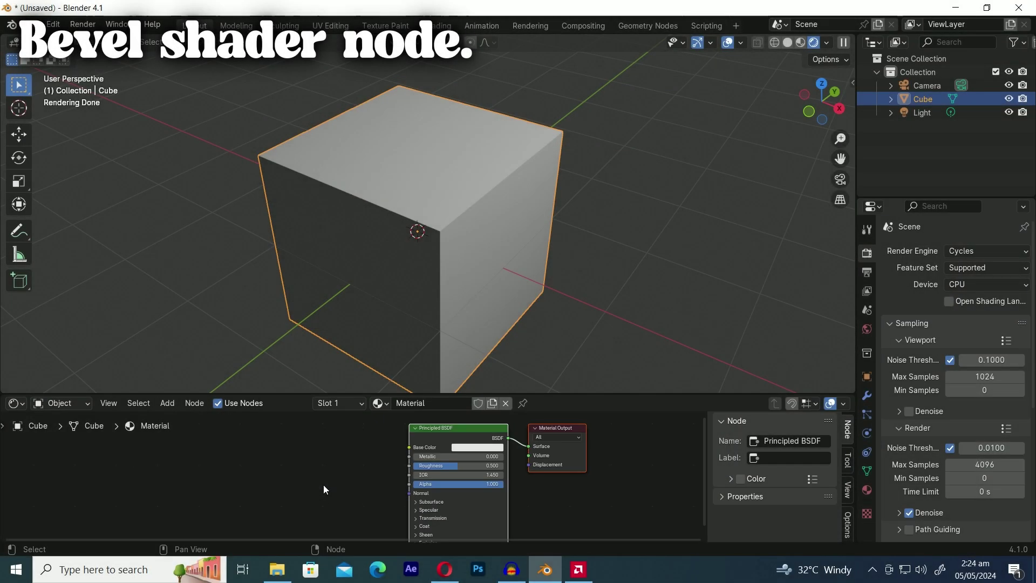
# - Add a Bevel node feeding the Principled BSDF Normal, with radius 0.150
pyautogui.hotkey('shift', 'a')
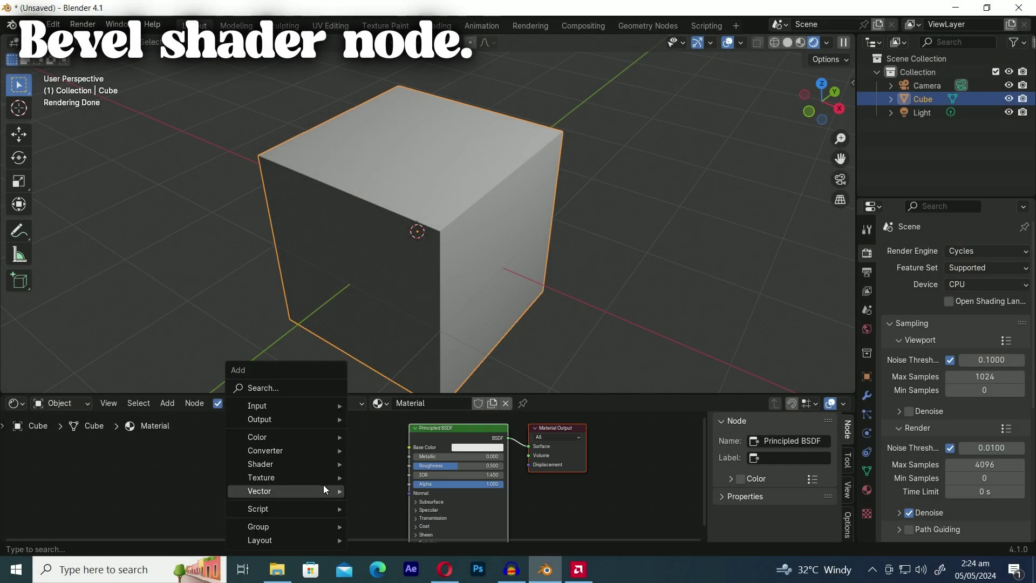
pyautogui.moveTo(325, 489)
pyautogui.write('be')
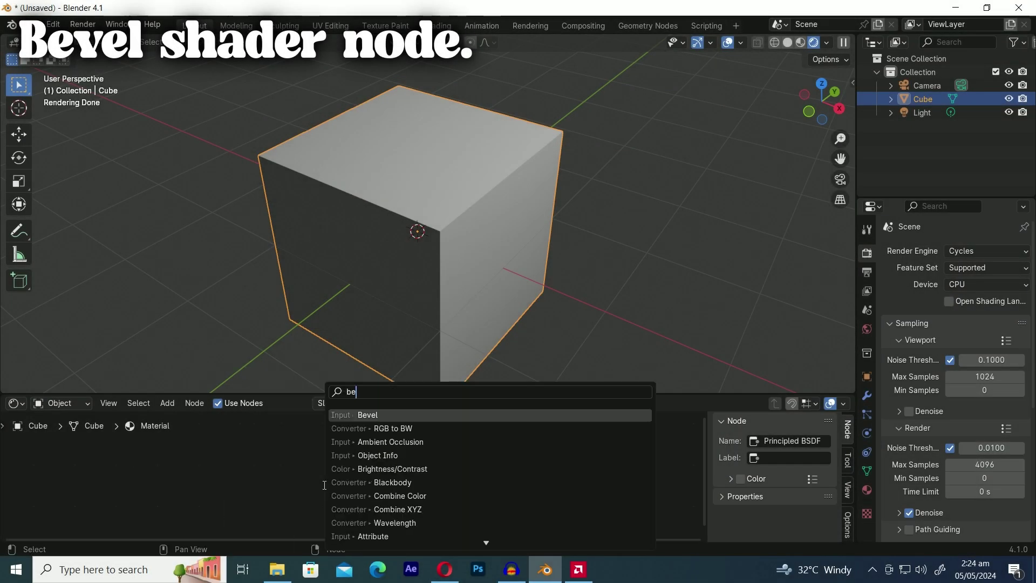
pyautogui.click(381, 413)
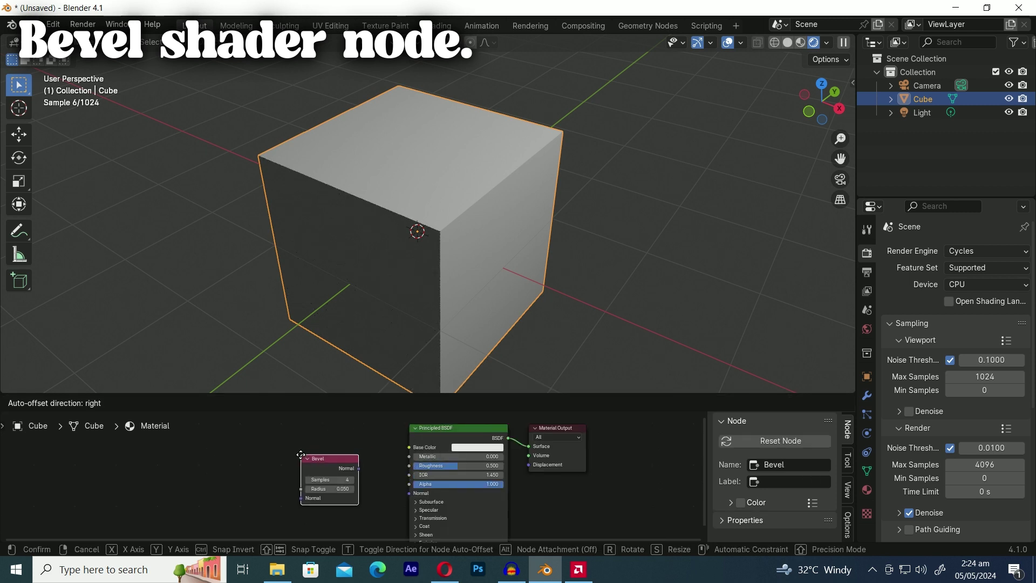
pyautogui.click(352, 492)
pyautogui.scroll(3, 378, 505)
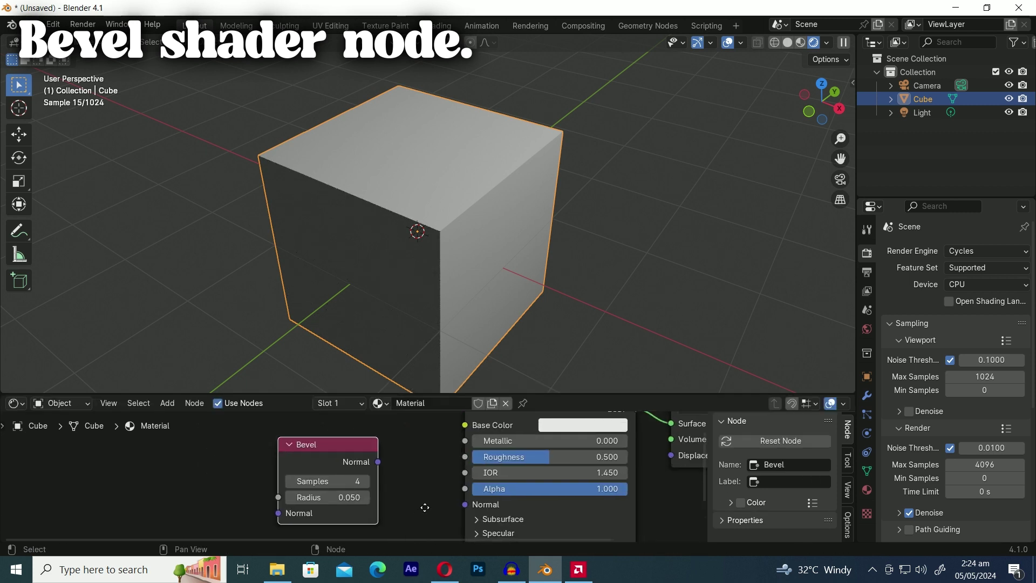
pyautogui.moveTo(390, 462); pyautogui.dragTo(475, 504)
pyautogui.scroll(4, 497, 250)
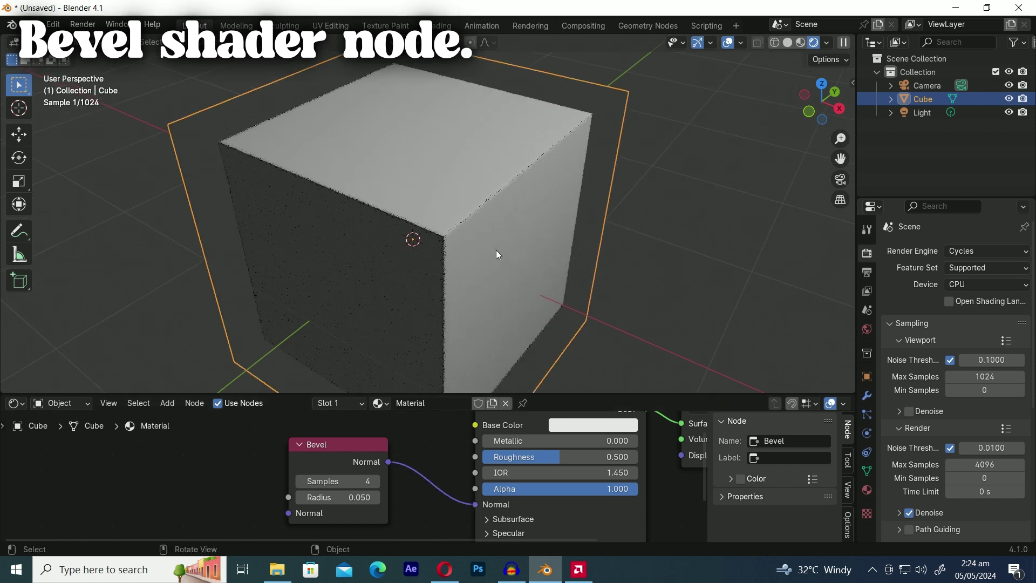
pyautogui.click(376, 497)
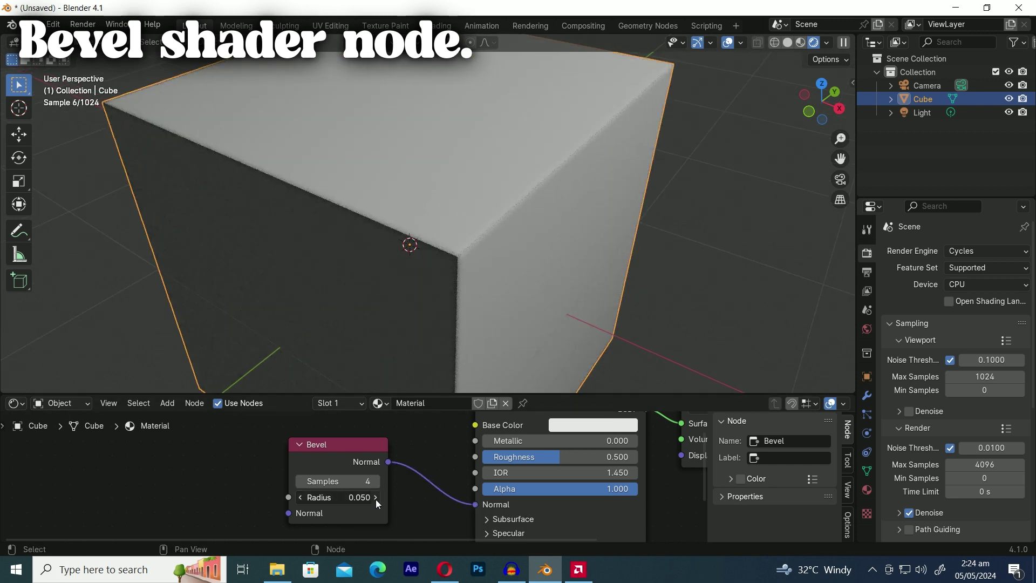
# - Darken the base colour to grey and switch the viewport to Material Preview shading
pyautogui.click(620, 427)
pyautogui.moveTo(691, 253); pyautogui.dragTo(724, 267)
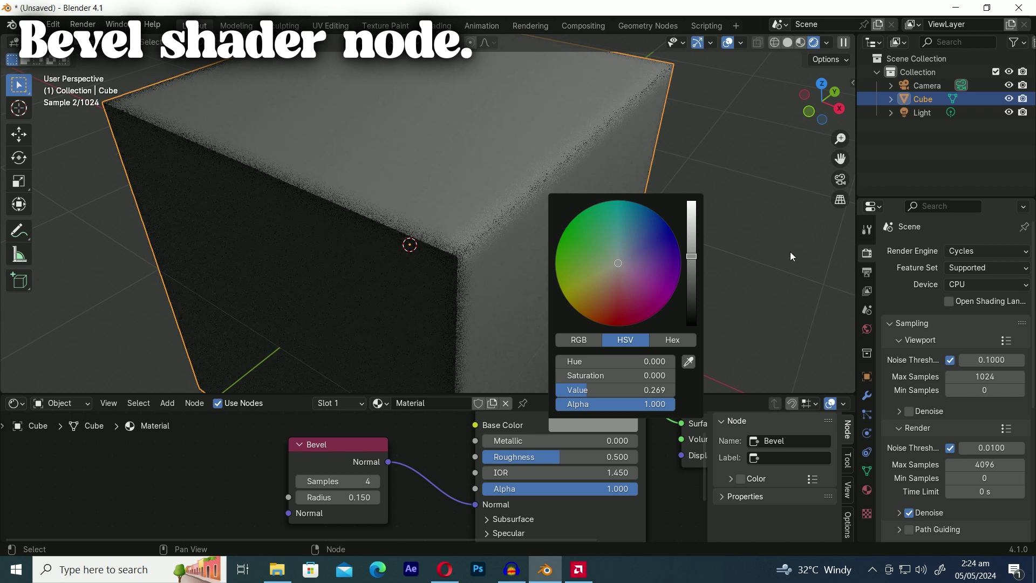
pyautogui.scroll(-2, 735, 270)
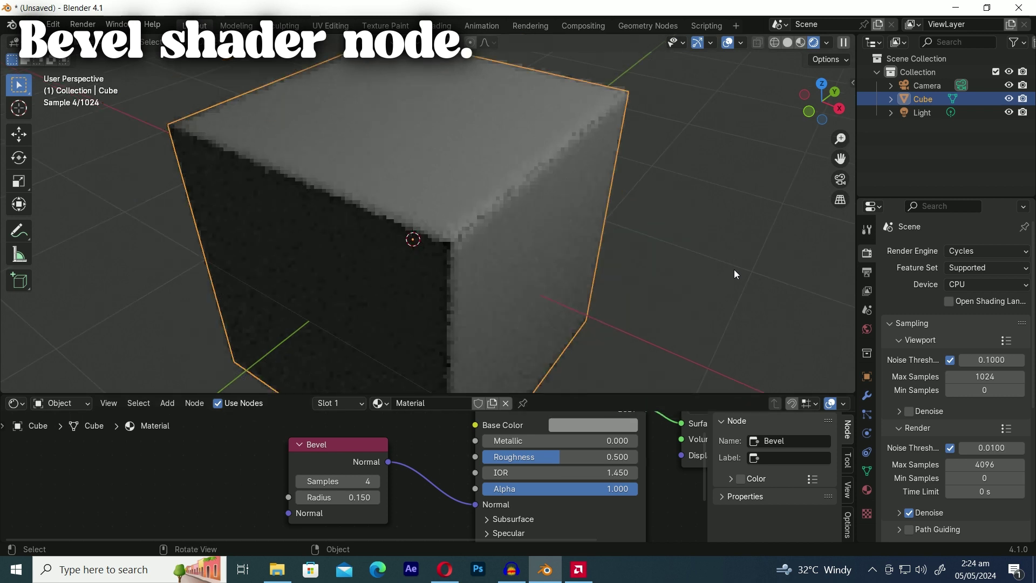
pyautogui.click(804, 43)
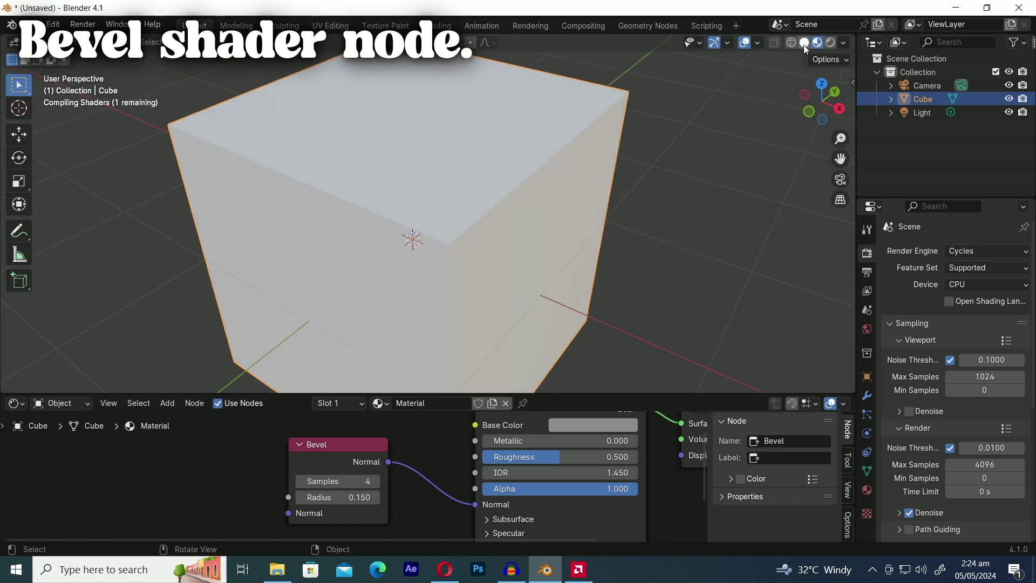